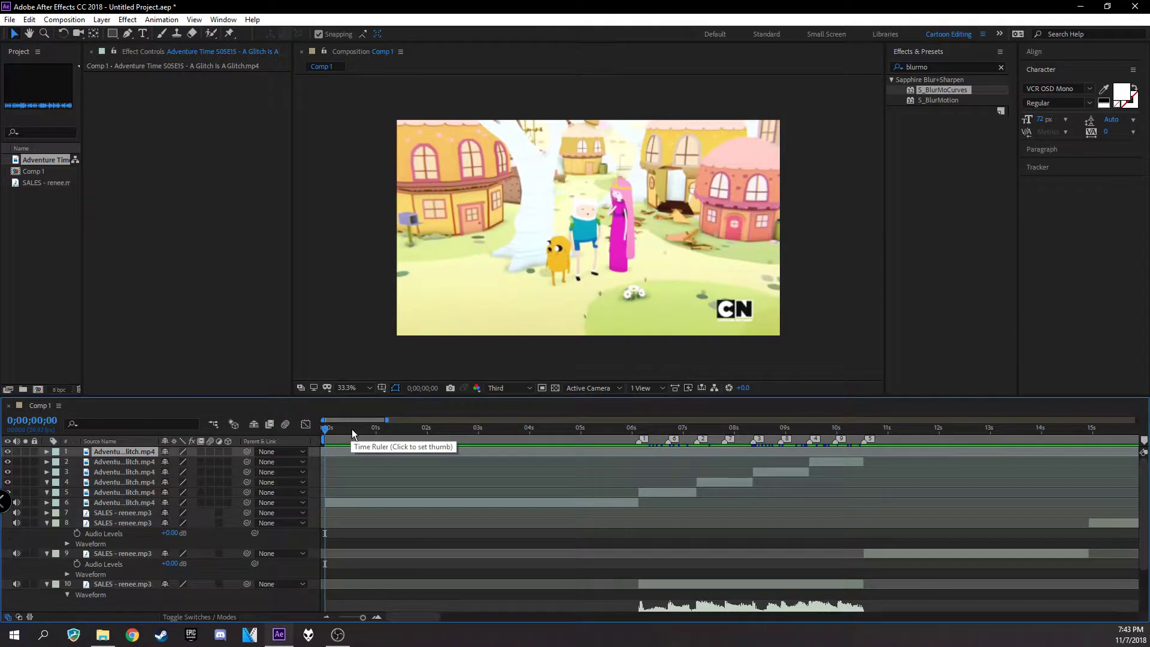
Step: Preview the composition from 0;00;05;05 through the short clips that follow the first long clip
drag(353, 429, 630, 441)
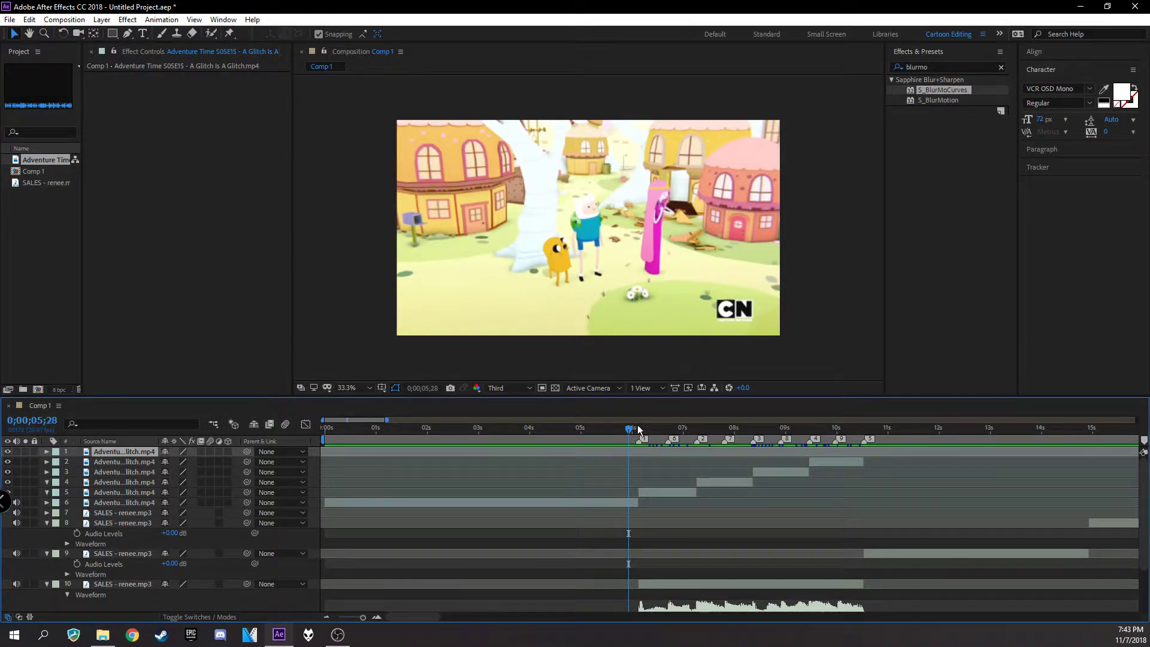
drag(629, 428, 591, 479)
key(space)
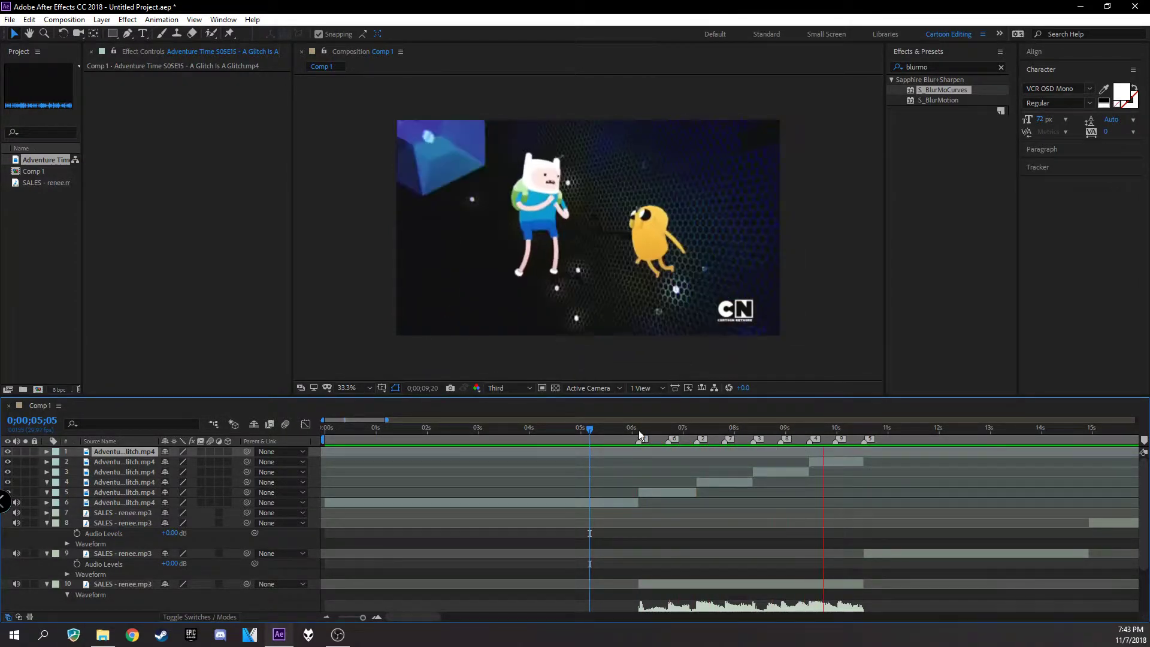
Step: Apply S_BlurMoCurves to the long clip on layer 6 with the current time at 0;00;05;09
mouse_move(636, 429)
mouse_down()
mouse_move(607, 430)
mouse_move(634, 429)
mouse_move(616, 428)
mouse_up()
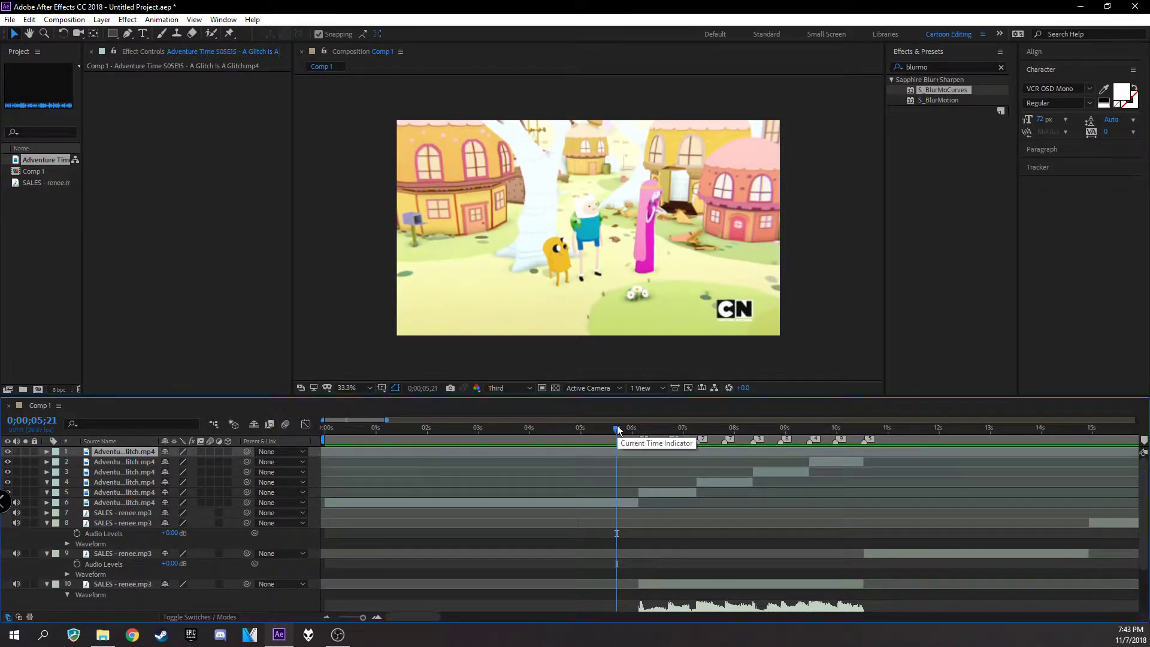
drag(618, 432, 606, 434)
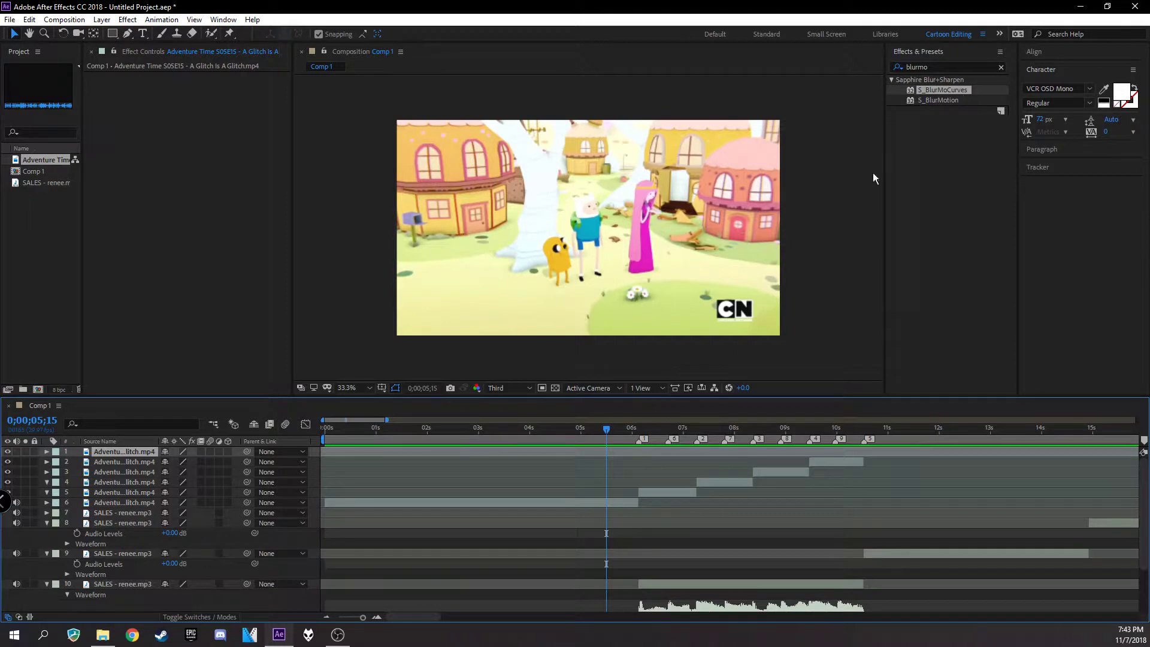
click(596, 428)
drag(957, 91, 611, 503)
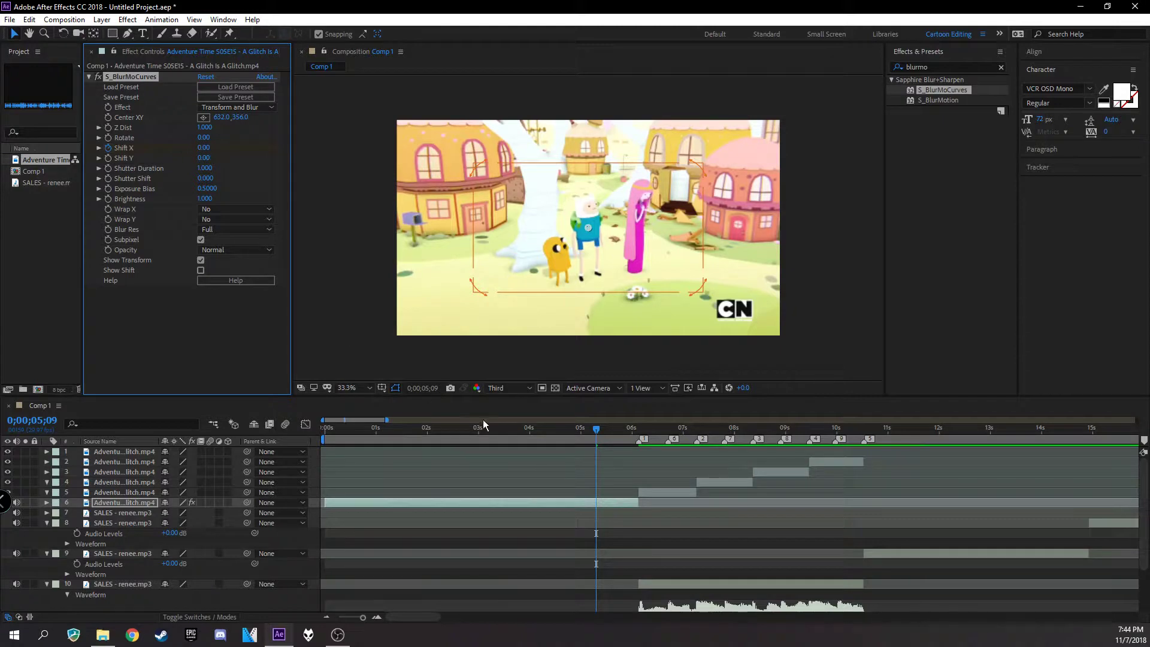
Step: At the end of the layer 6 clip, 0;00;06;03, keyframe the blur effect's Shift X at 450
alt+scroll(636, 535, up, 3)
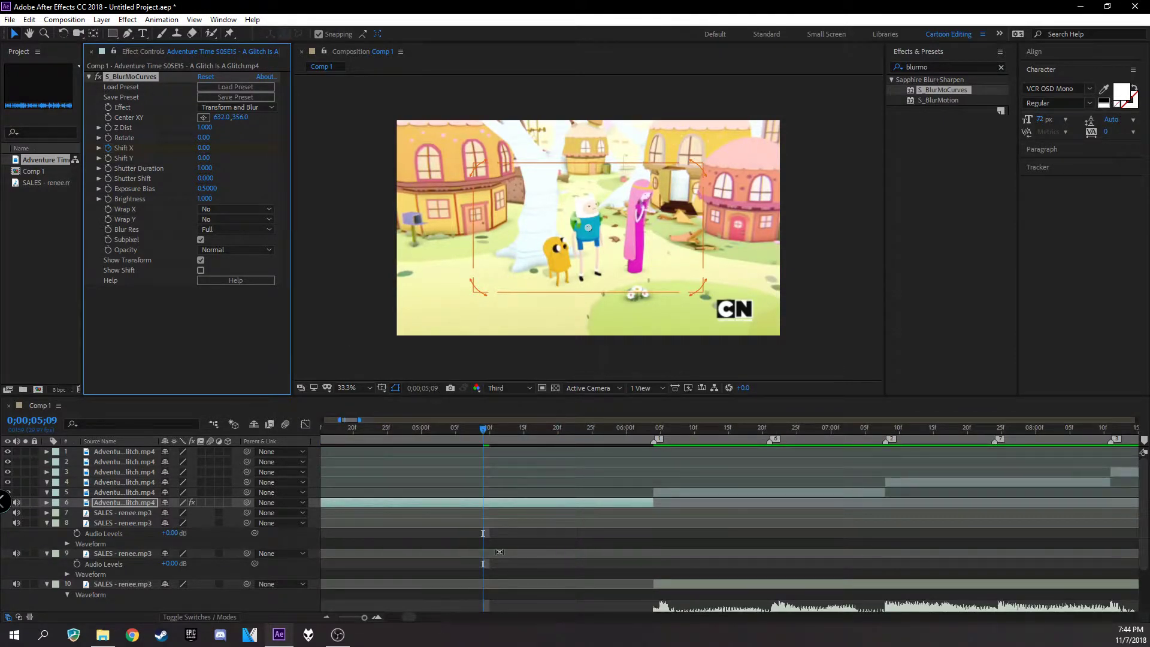
scroll(506, 552, down, 3)
scroll(511, 546, up, 3)
alt+scroll(511, 547, down, 3)
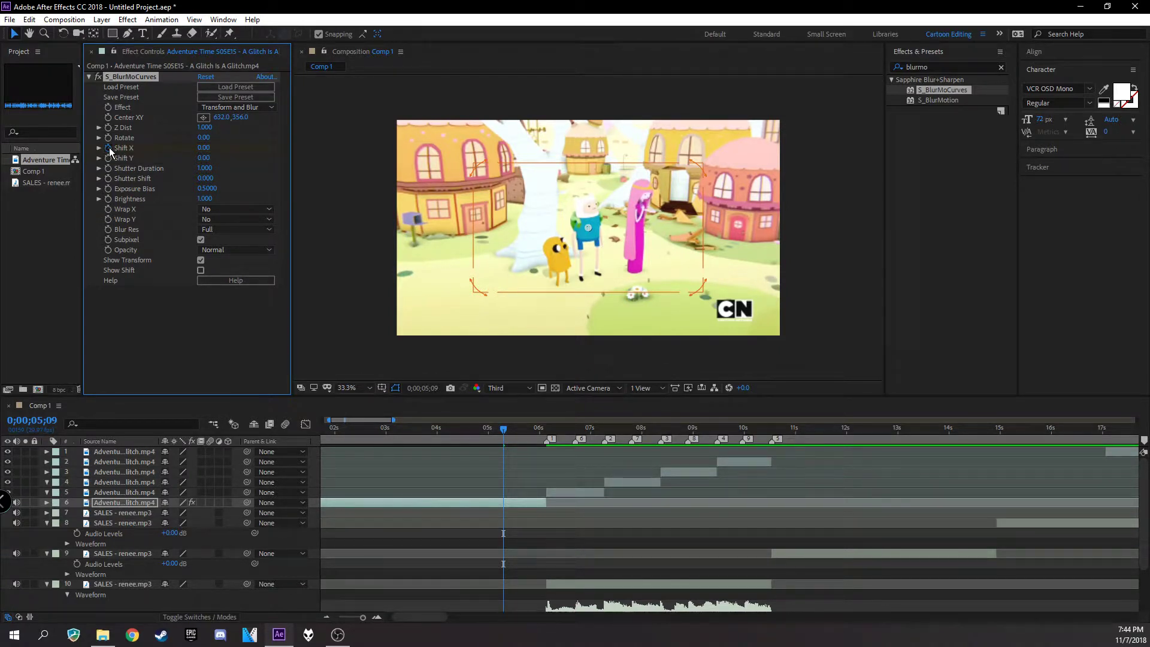
key(o)
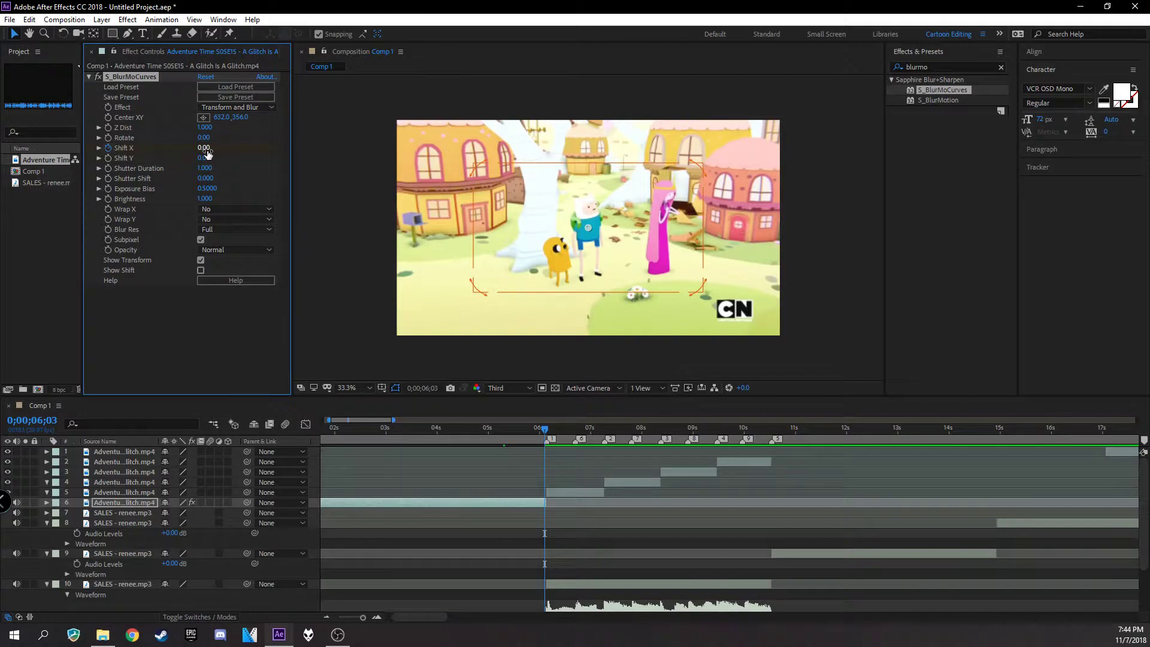
drag(208, 154, 214, 151)
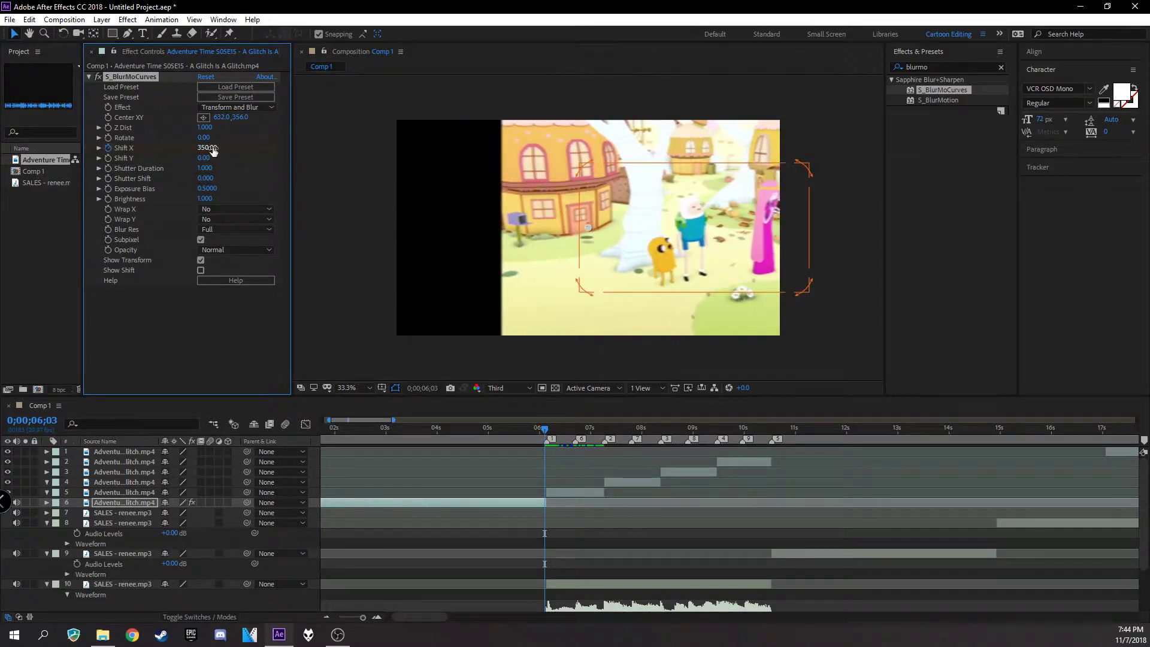
click(214, 149)
text(450)
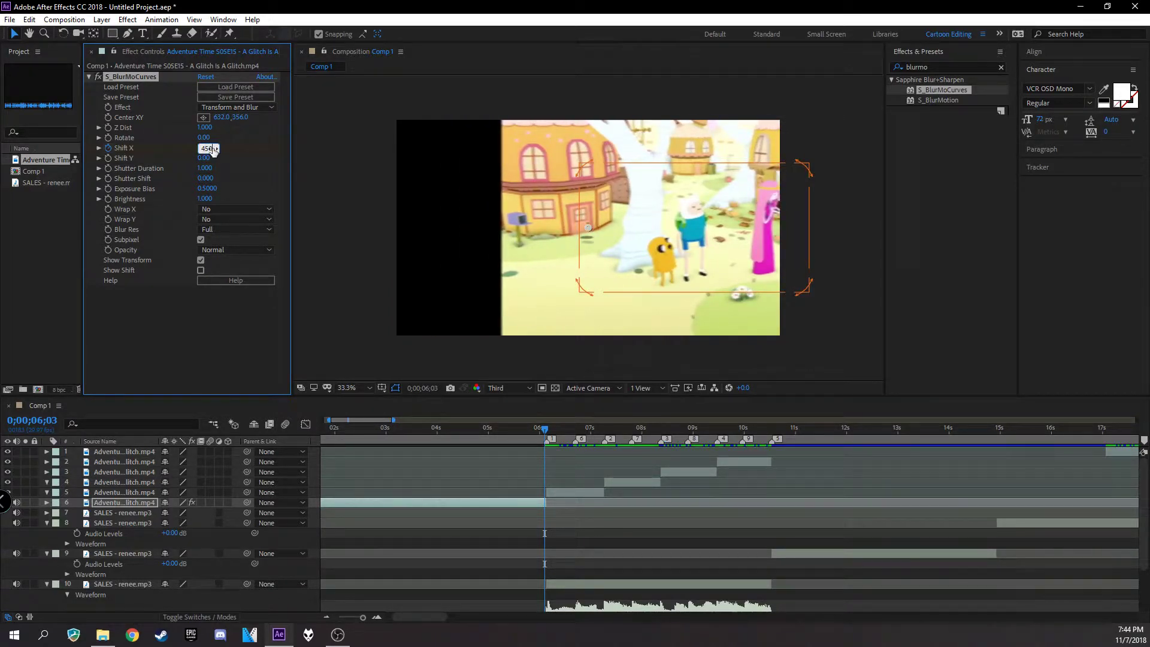
key(Return)
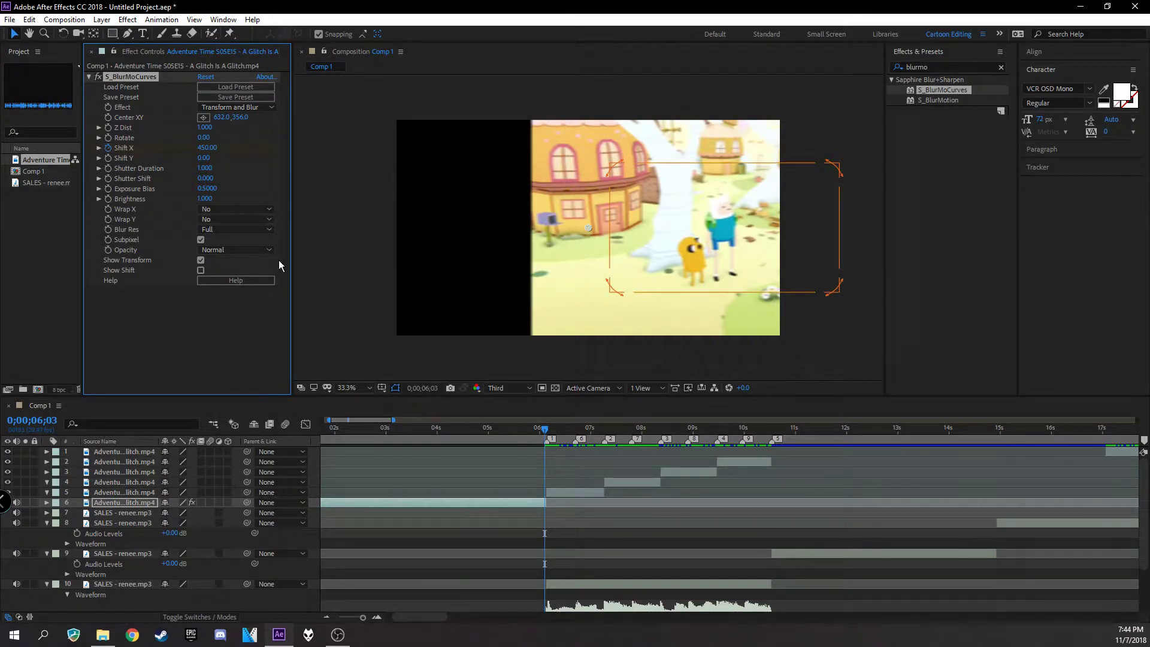
Step: Compare Tile and Reflect for the effect's Wrap X setting and keep Tile
click(239, 207)
click(245, 236)
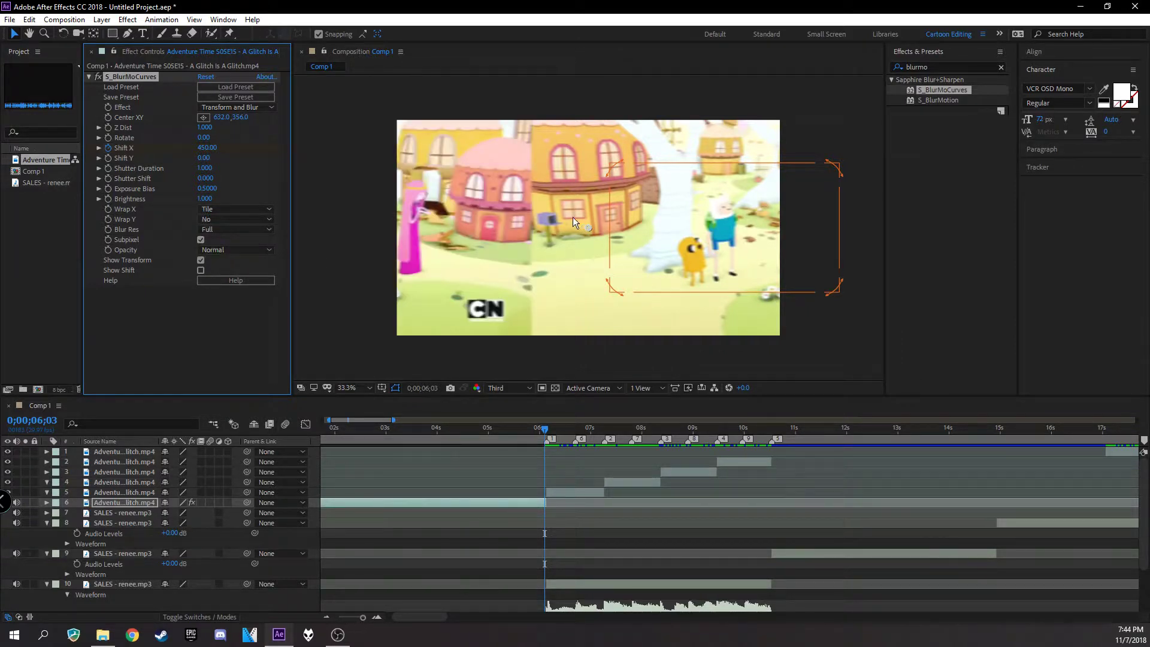
click(235, 208)
click(238, 250)
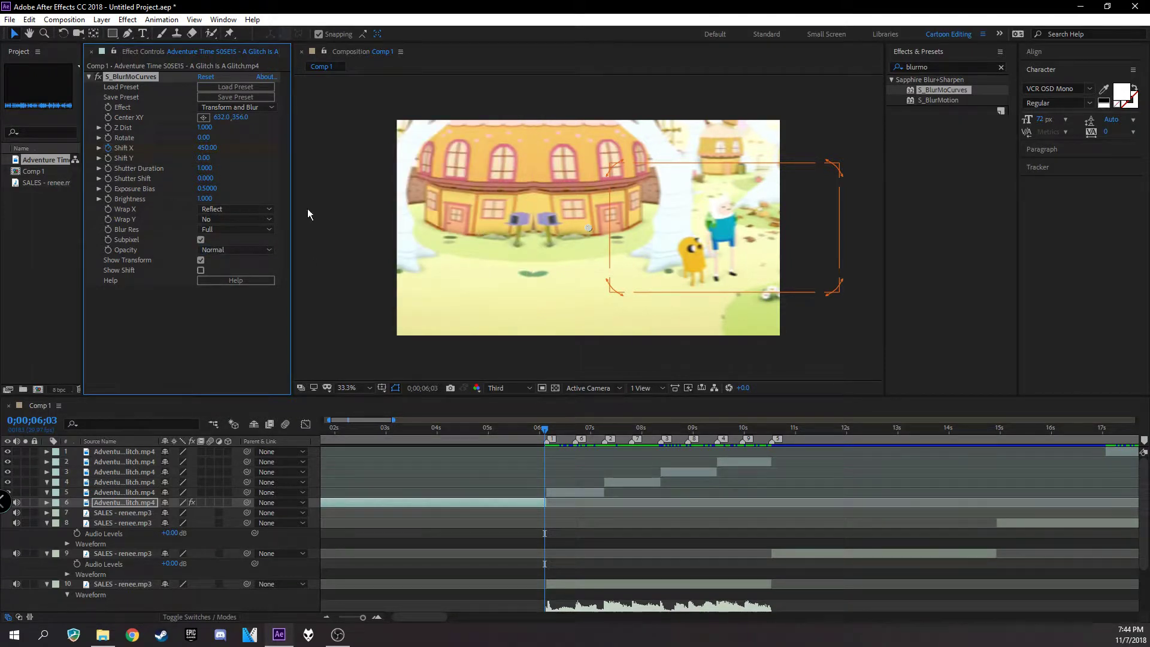
click(243, 208)
click(243, 236)
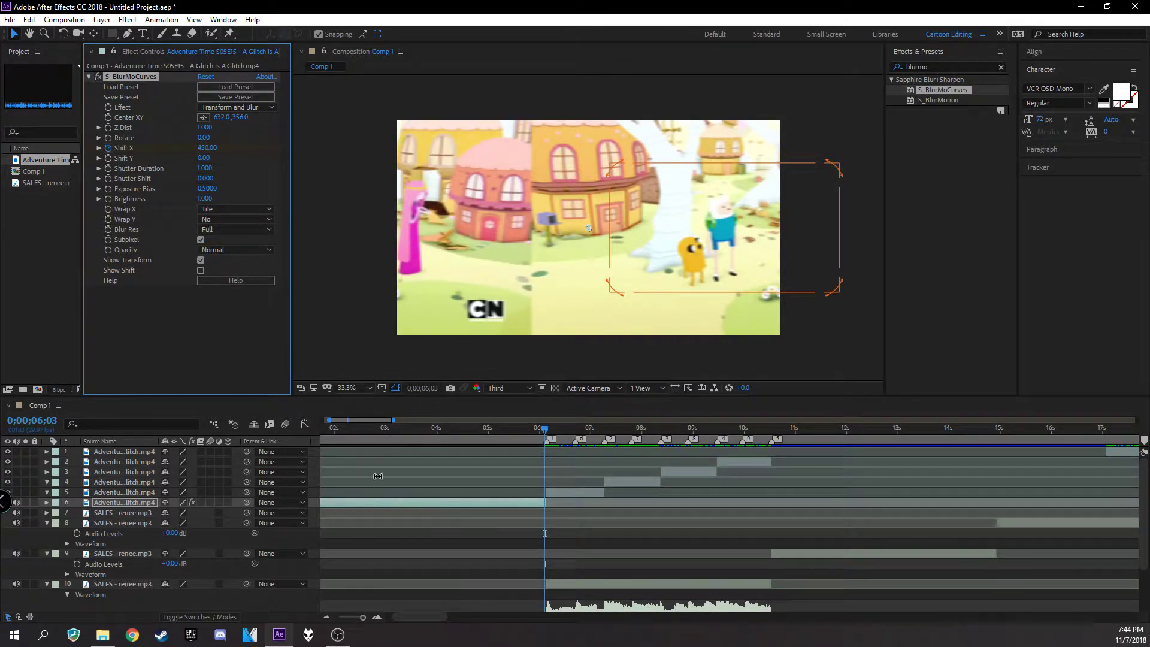
Step: Collapse the waveform and audio properties of the SALES - renee.mp3 tracks on layers 10 and 11
scroll(604, 502, down, 1)
scroll(602, 502, down, 1)
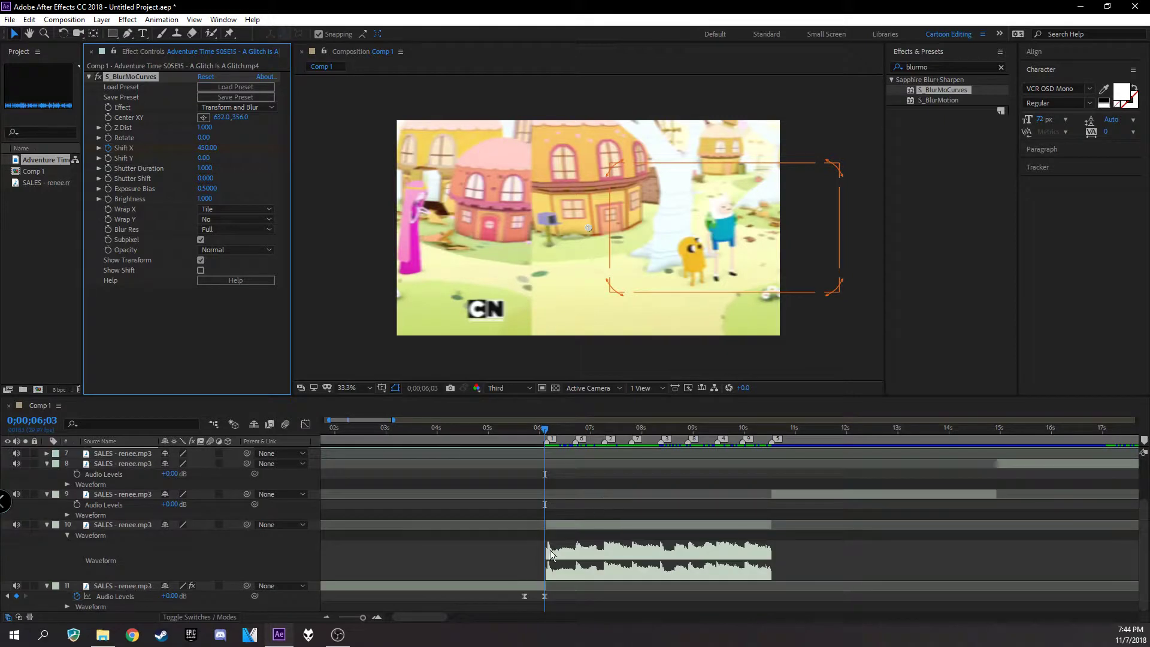
scroll(508, 536, up, 2)
click(516, 504)
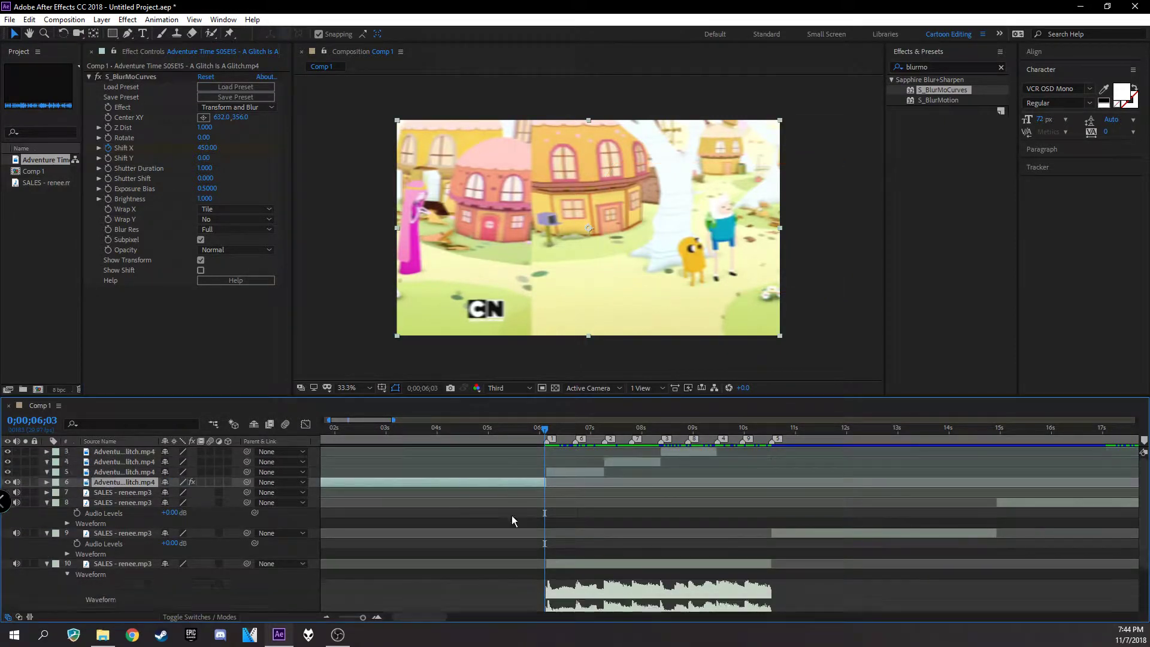
scroll(512, 539, down, 2)
click(512, 586)
scroll(557, 523, up, 2)
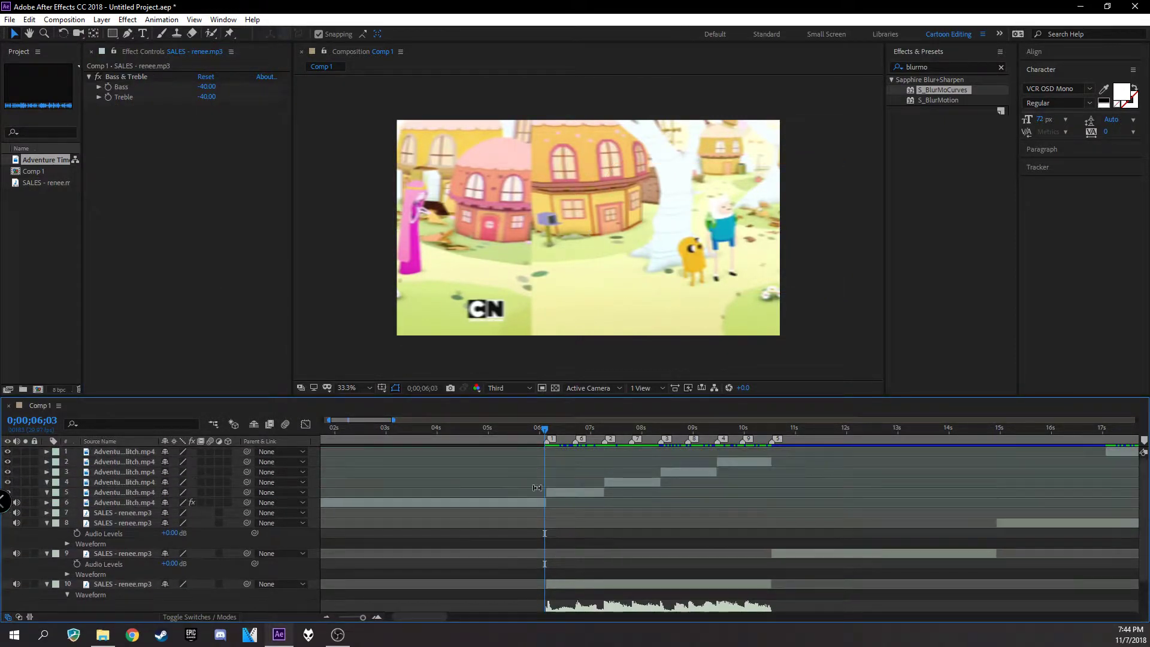
click(559, 495)
scroll(576, 545, down, 2)
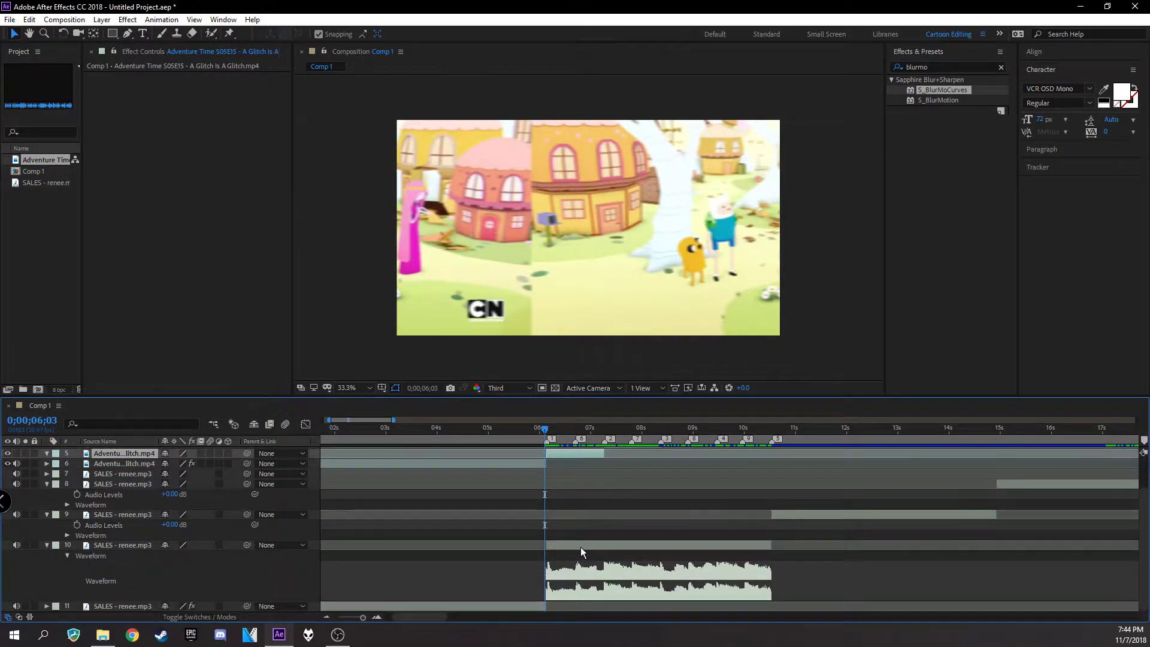
click(581, 547)
key(l)
key(l)
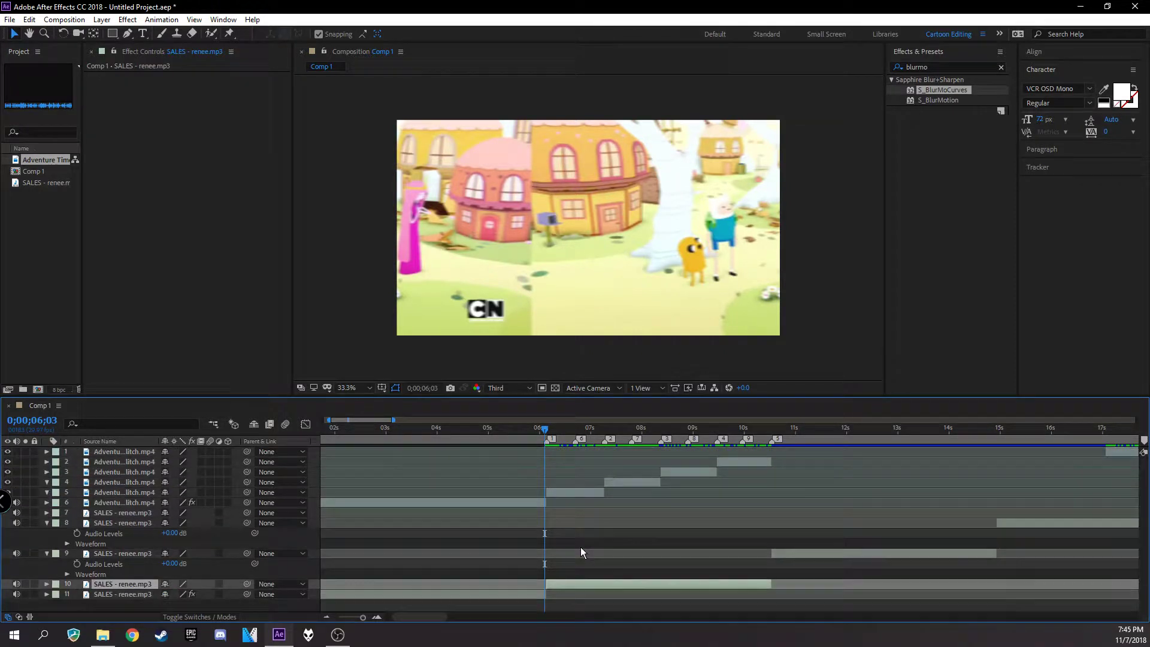
Step: Reveal layer 6's keyframes and apply Easy Ease to both Shift X keyframes
click(506, 504)
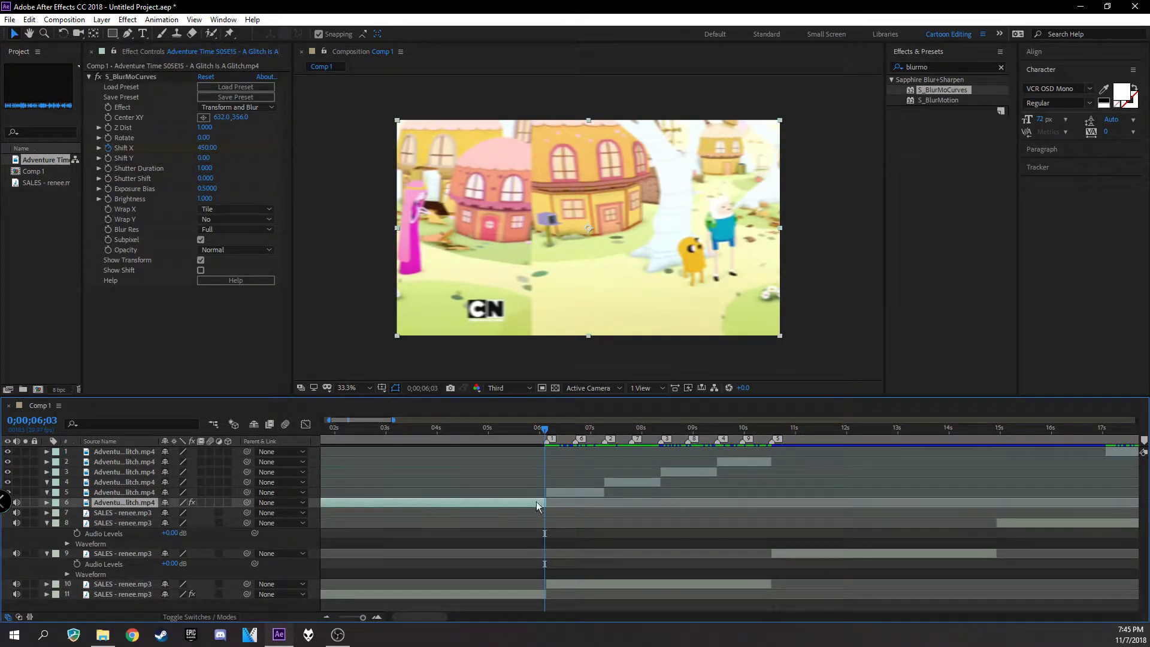
key(u)
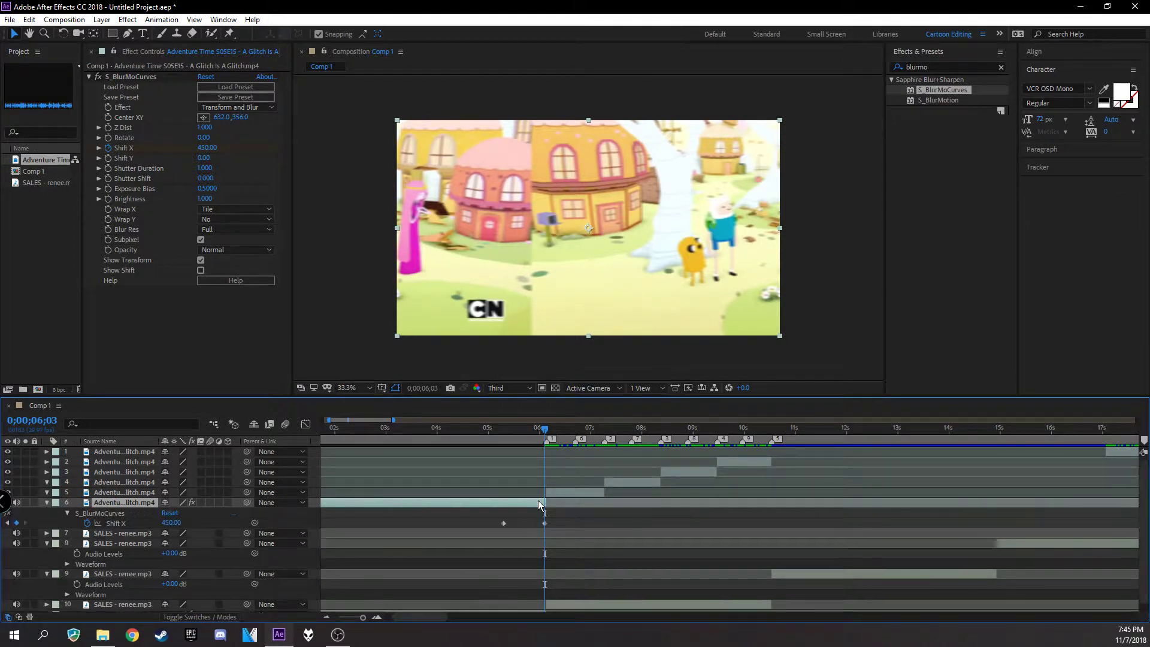
scroll(536, 529, up, 4)
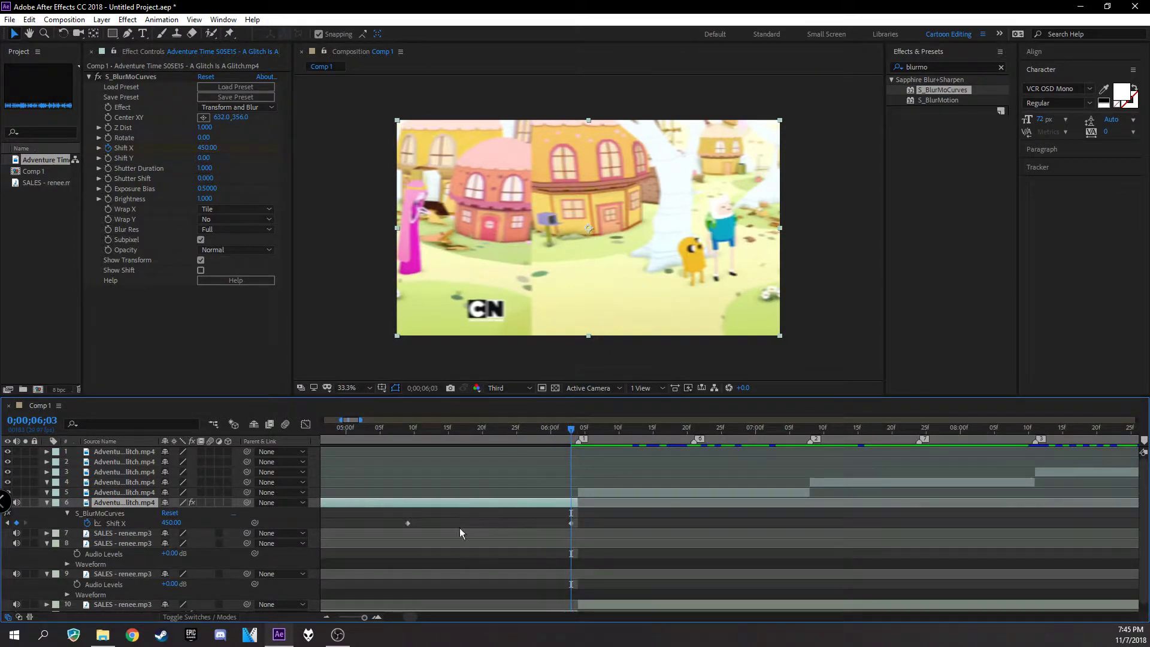
drag(384, 519, 626, 533)
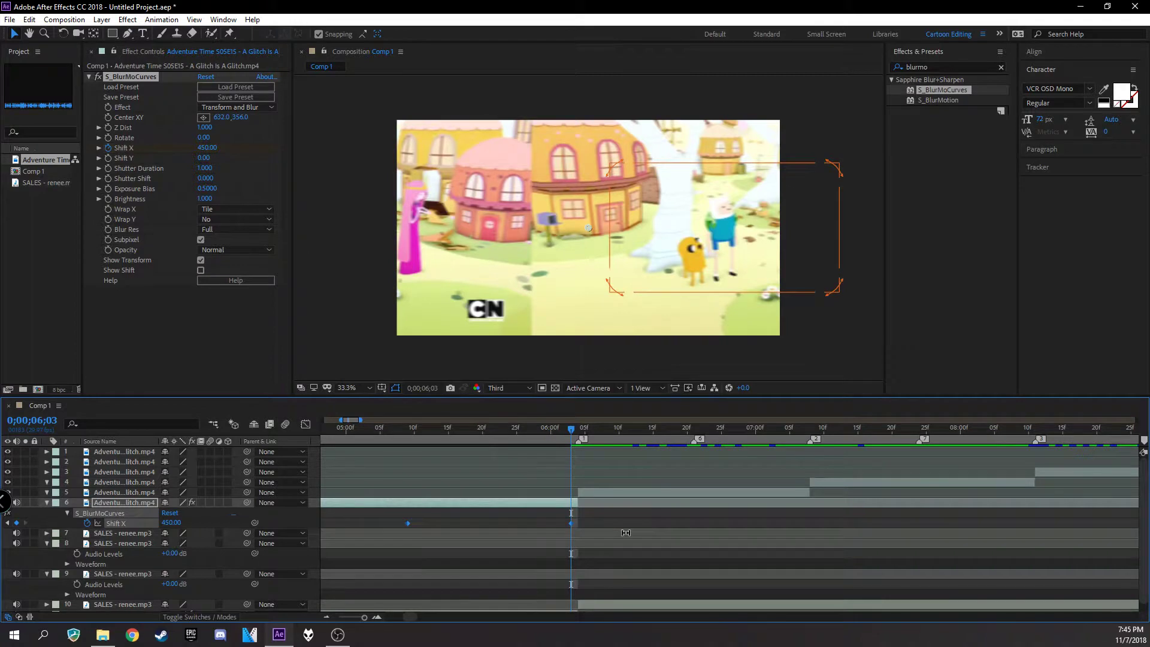
key(F9)
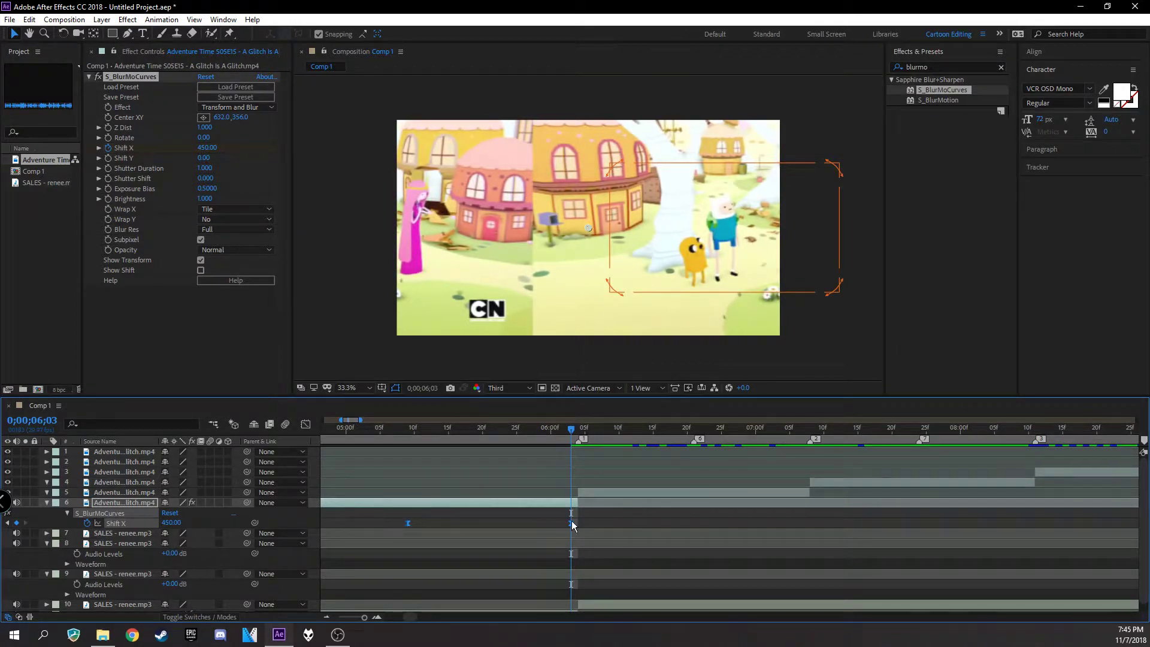
right_click(571, 522)
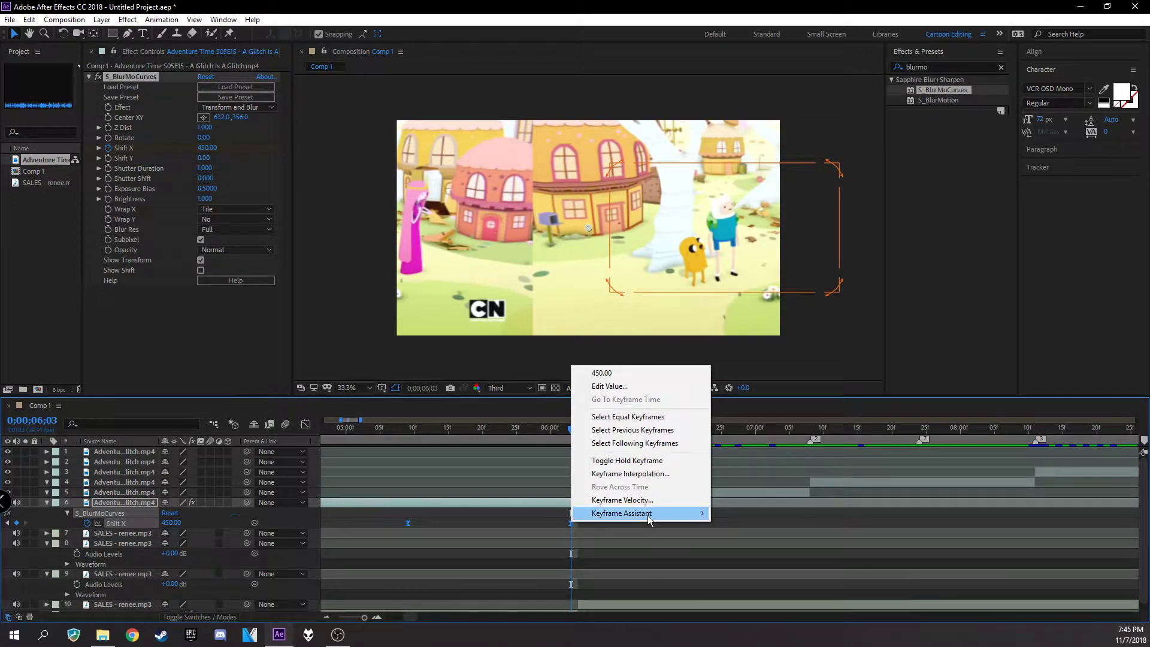
mouse_move(675, 518)
click(776, 554)
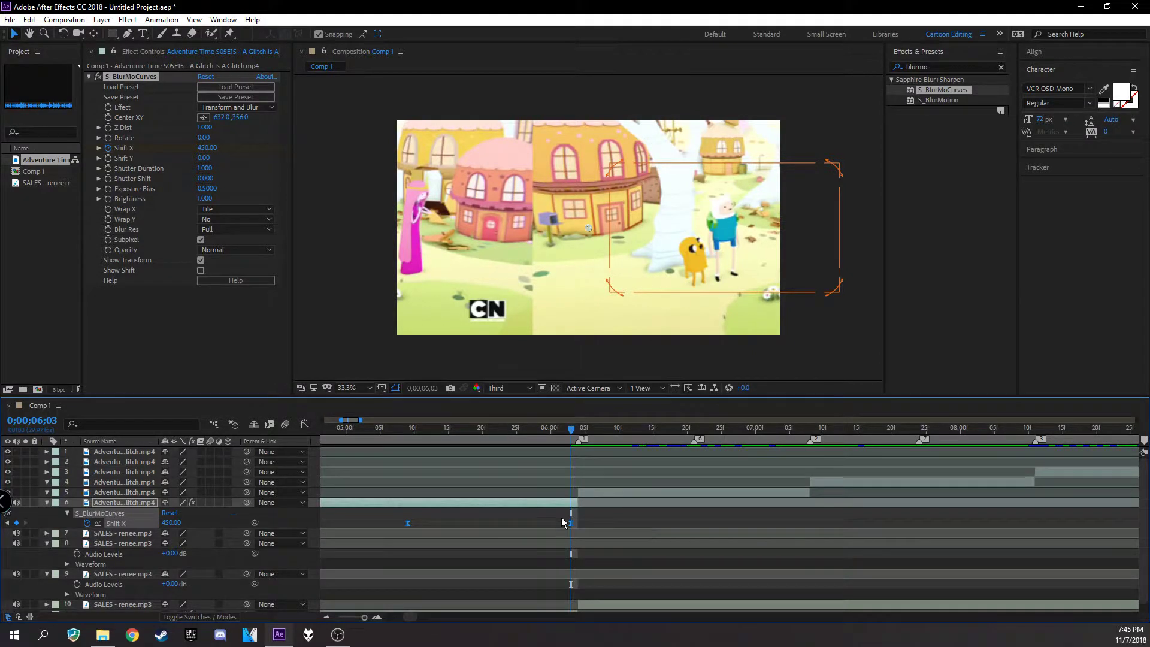
Step: Try shaping Shift X in the value graph into a slow start and steep finish, and switch back to the speed graph
click(547, 515)
click(571, 523)
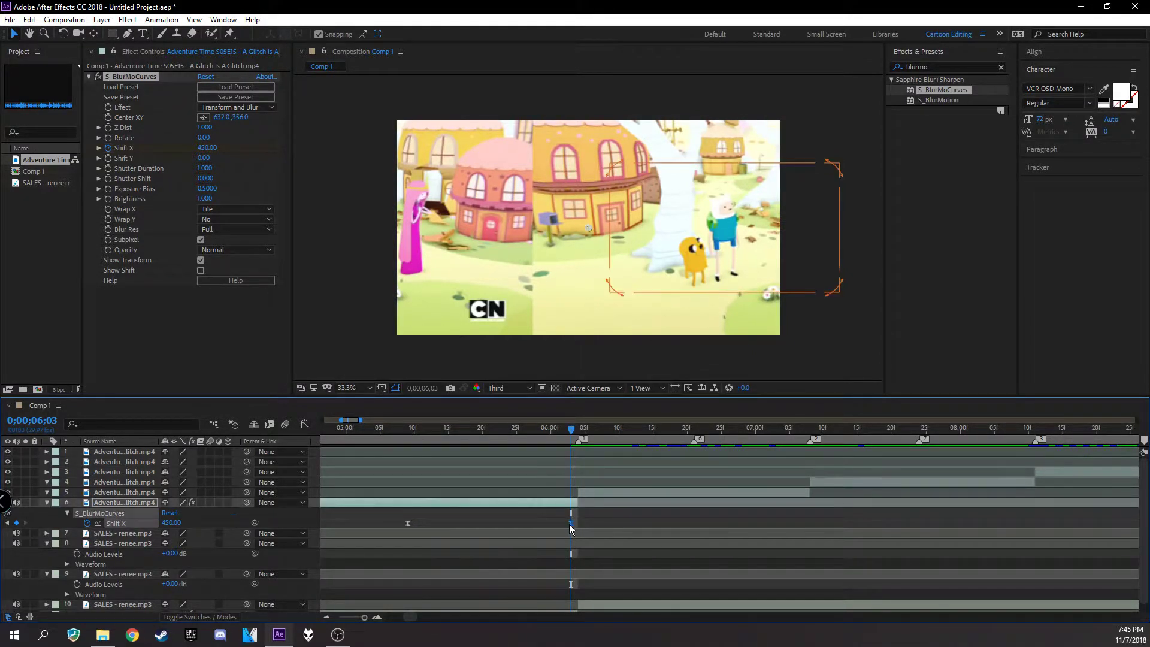
click(305, 424)
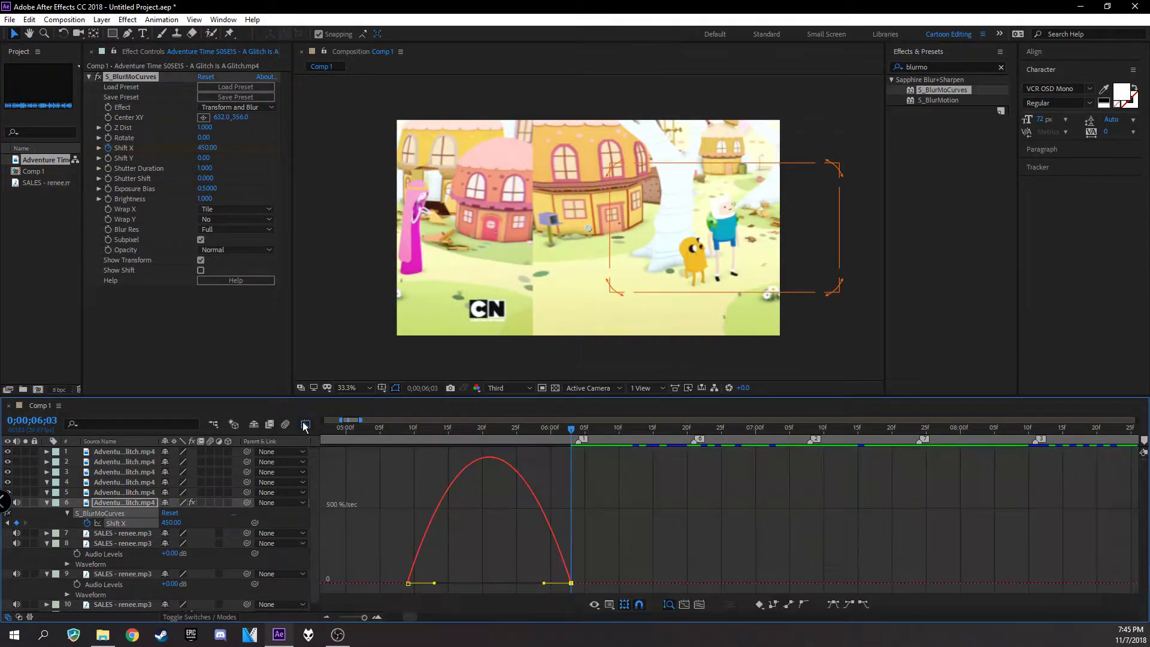
right_click(520, 539)
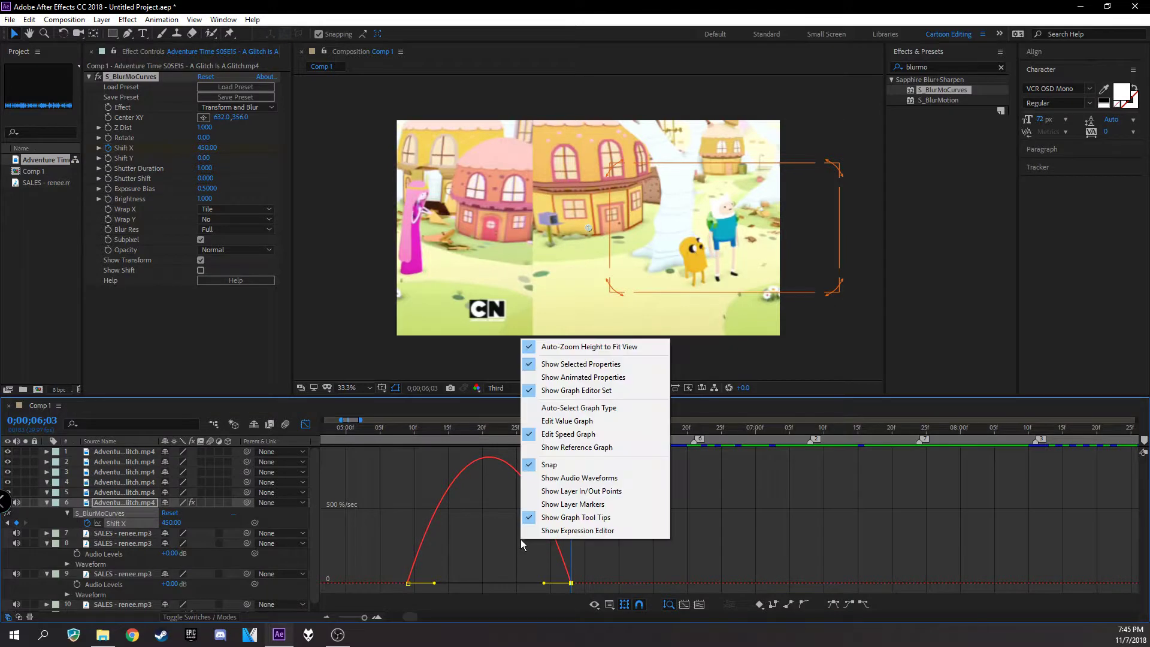
click(580, 423)
drag(515, 459, 592, 583)
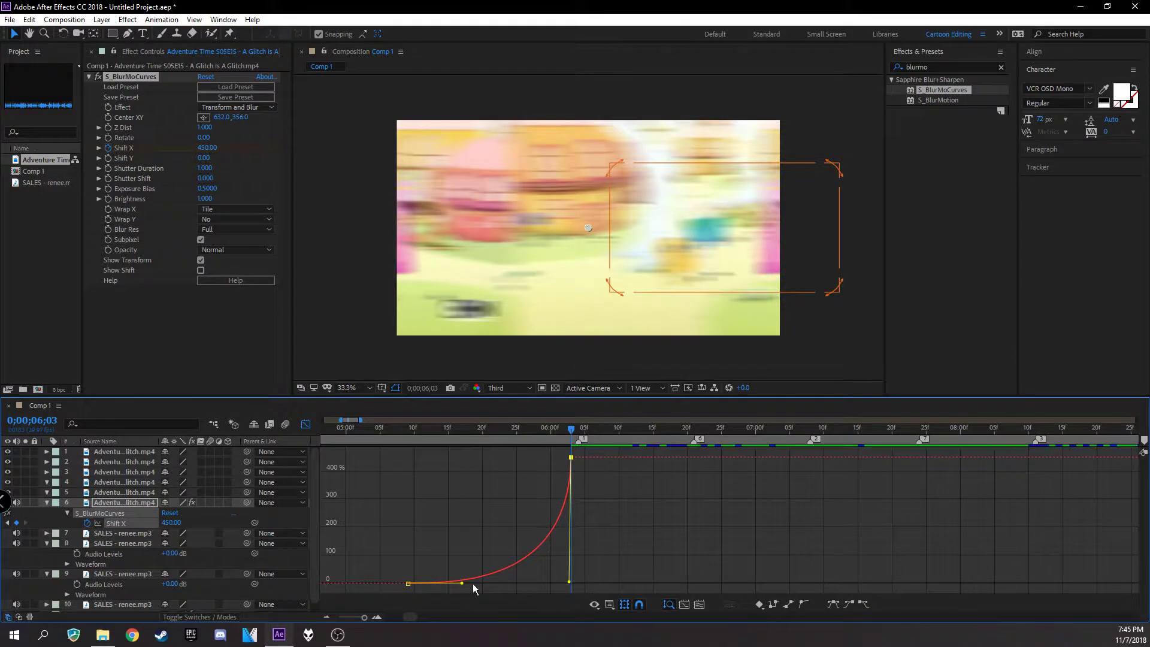
drag(462, 584, 502, 584)
right_click(488, 549)
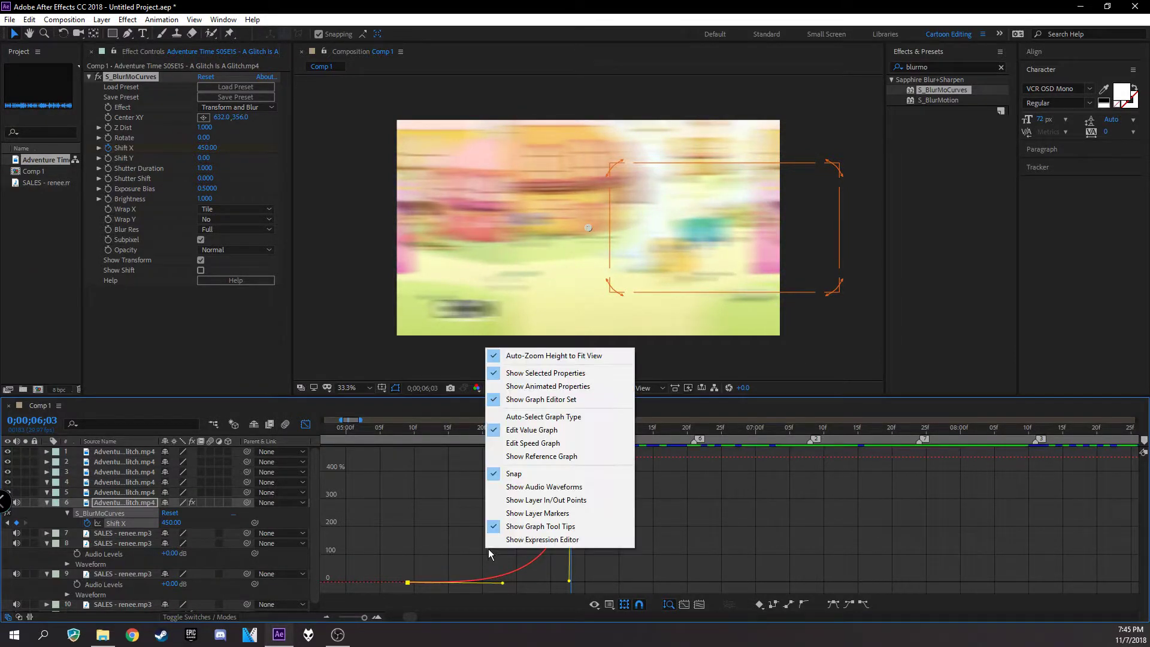
click(537, 444)
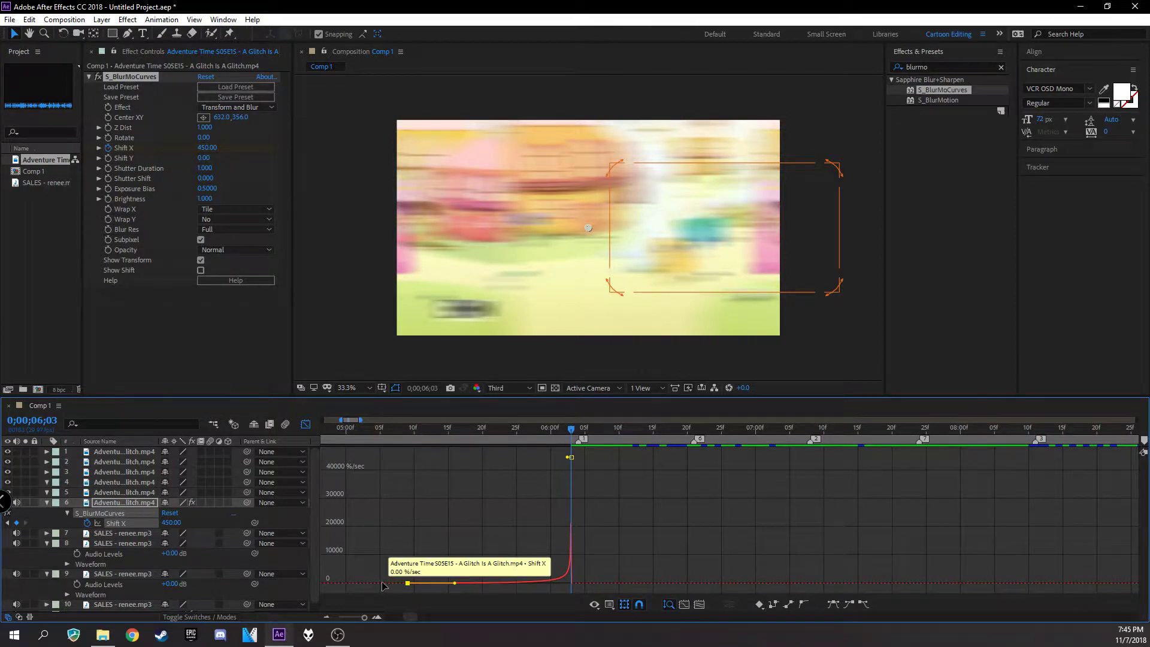
Step: Reset both Shift X keyframes to Easy Ease and reshape the speed graph so the motion accelerates sharply into the last keyframe
click(306, 424)
drag(386, 515, 642, 541)
click(305, 424)
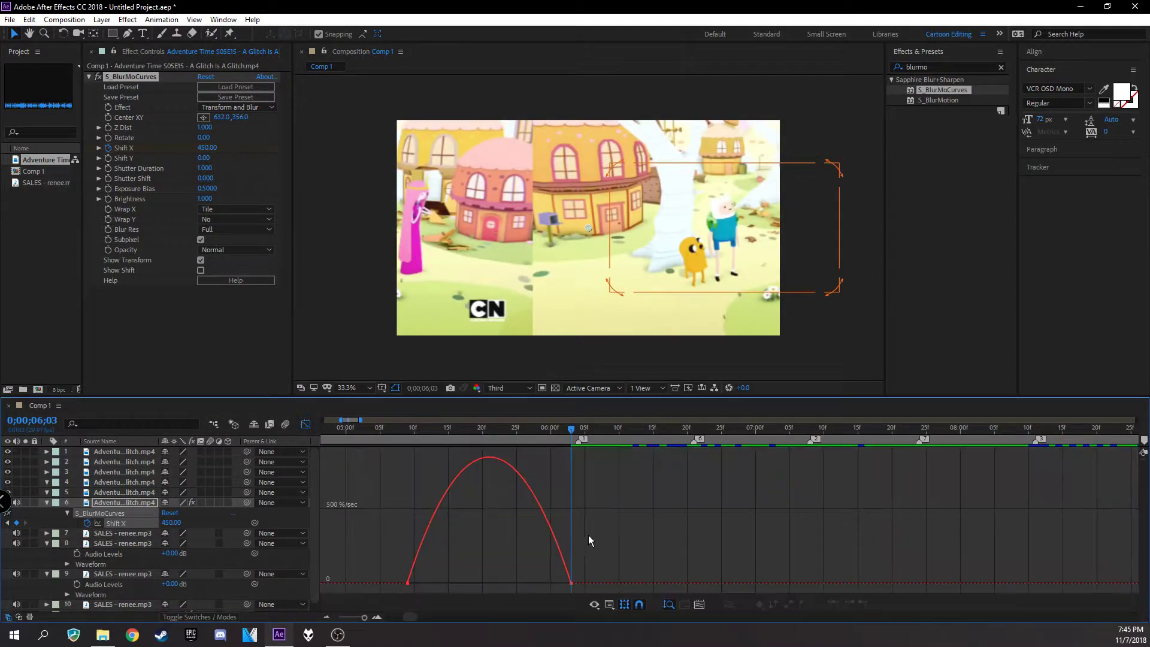
click(570, 583)
drag(545, 586, 580, 588)
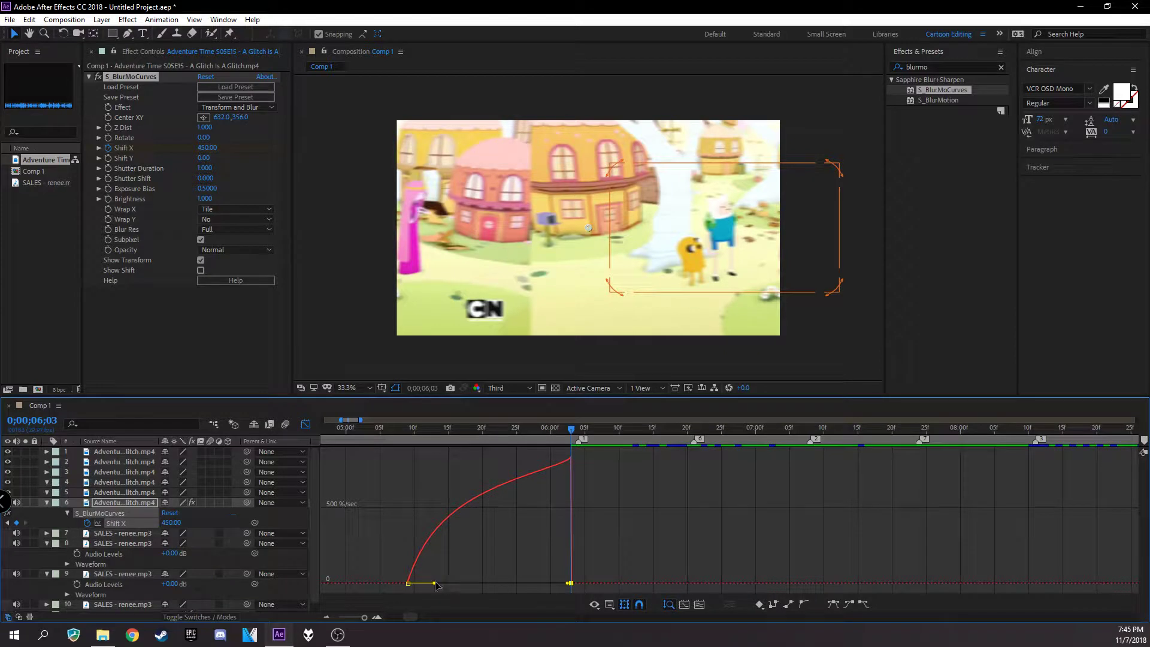
drag(435, 583, 475, 580)
click(306, 424)
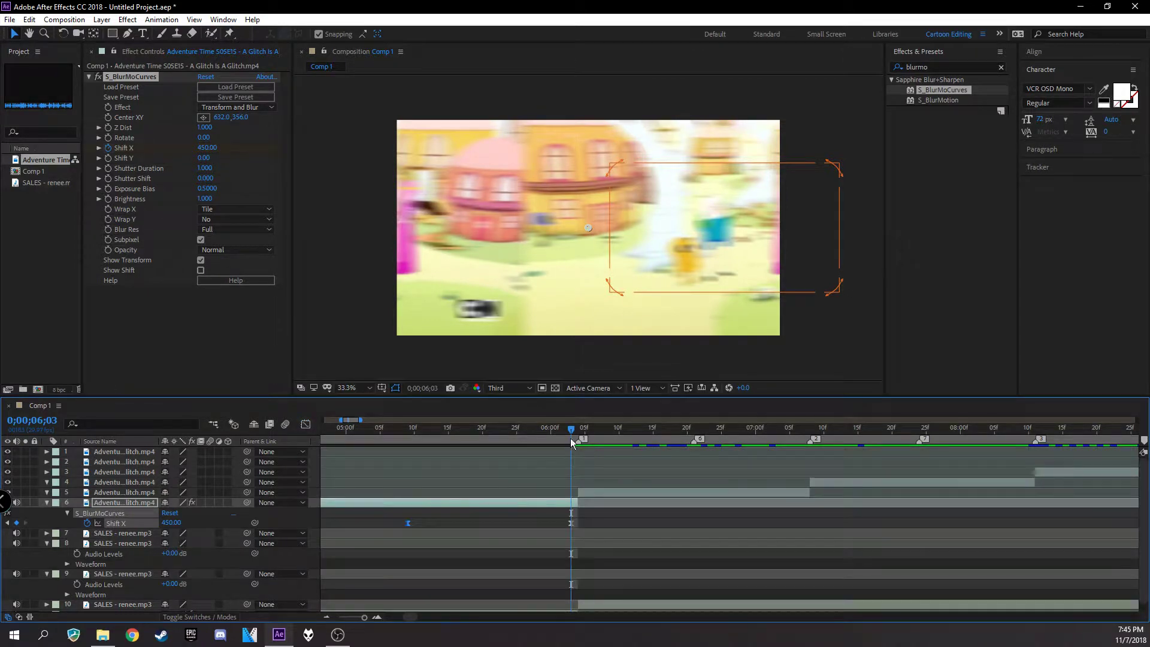
Step: Set the preview resolution to Quarter and play back layer 6's slide from 0;00;05;07
drag(559, 429, 391, 429)
click(527, 388)
click(510, 456)
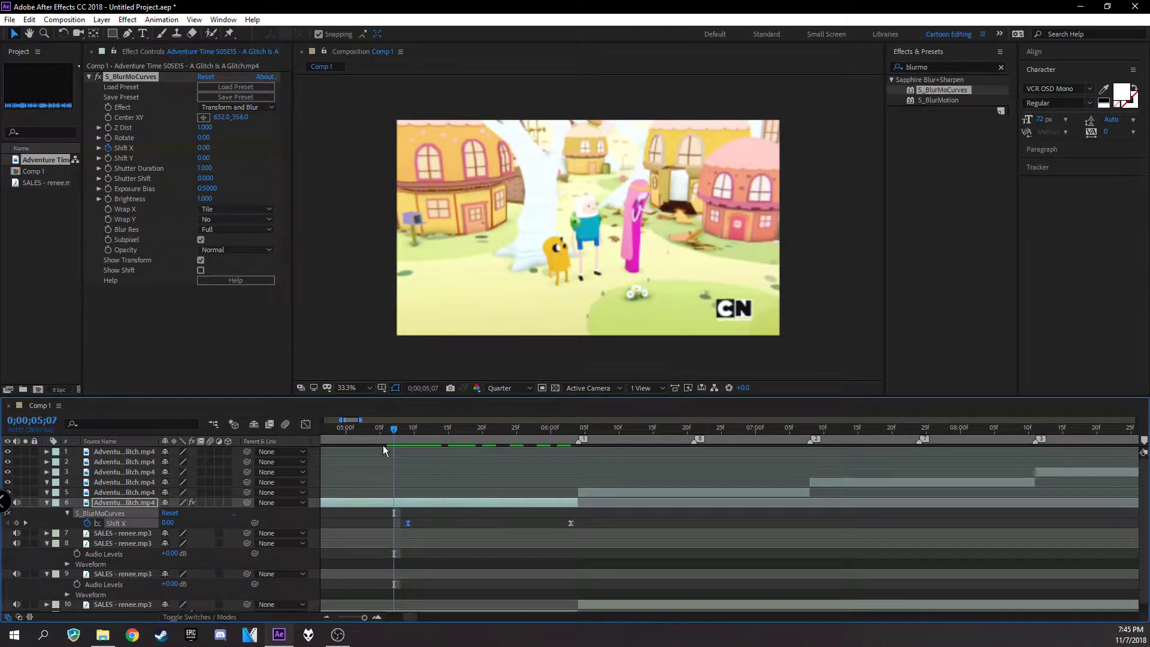
key(space)
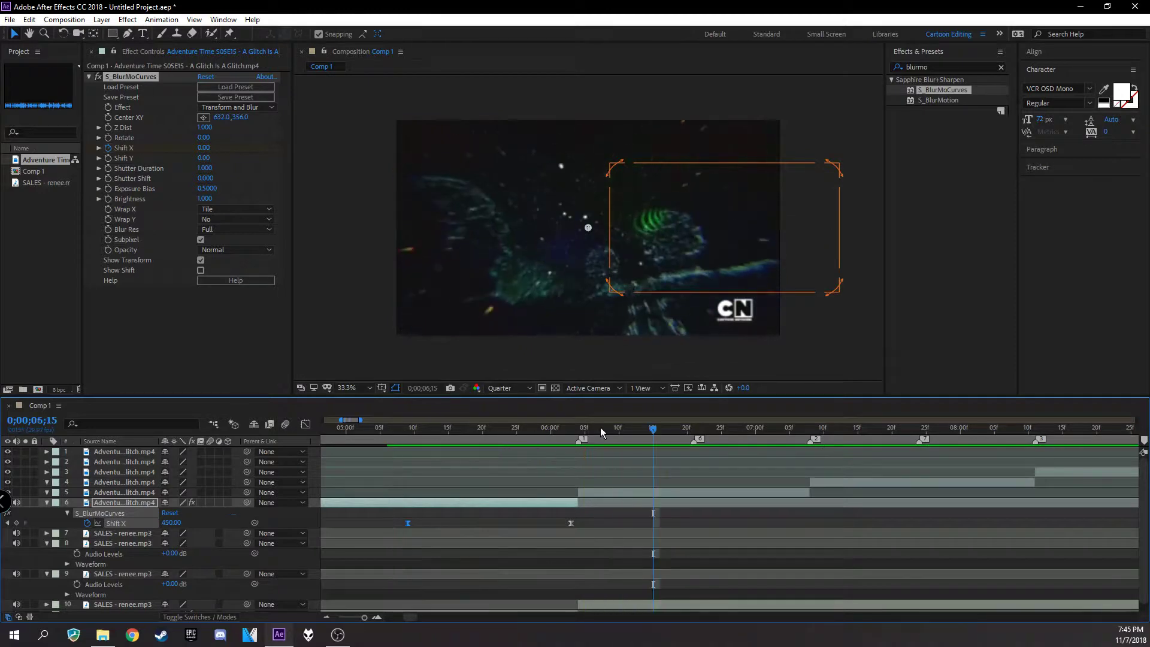
Step: Apply S_BlurMoCurves to the layer 5 clip with the current time at its start, 0;00;06;04
drag(600, 427, 580, 440)
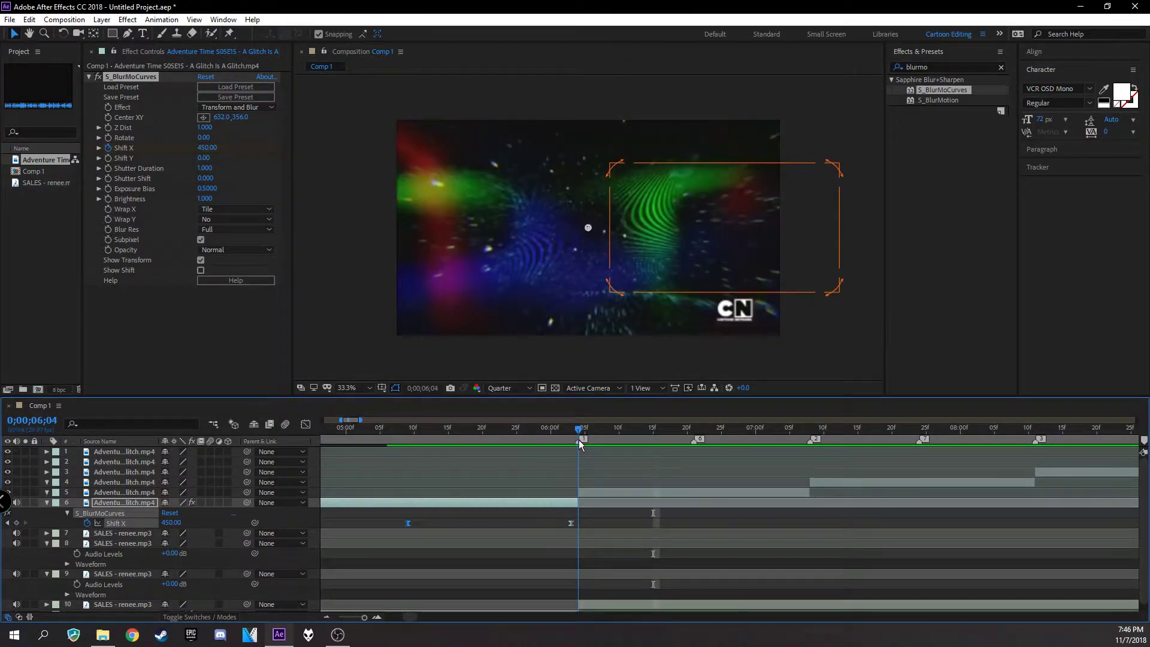
click(594, 492)
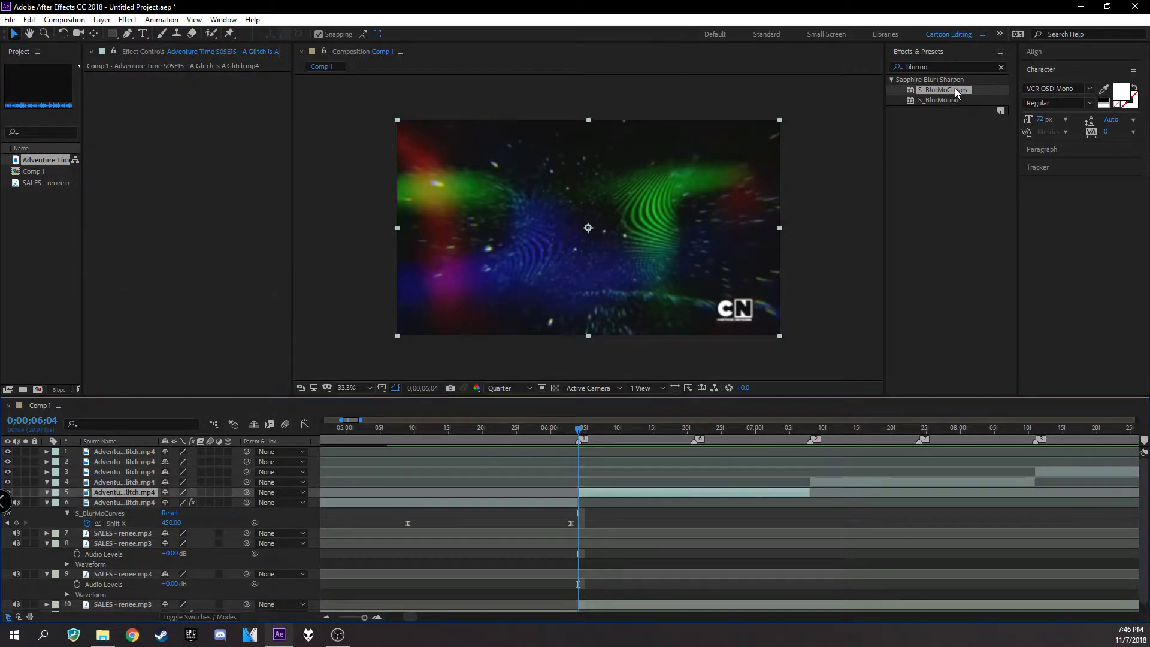
drag(955, 91, 635, 491)
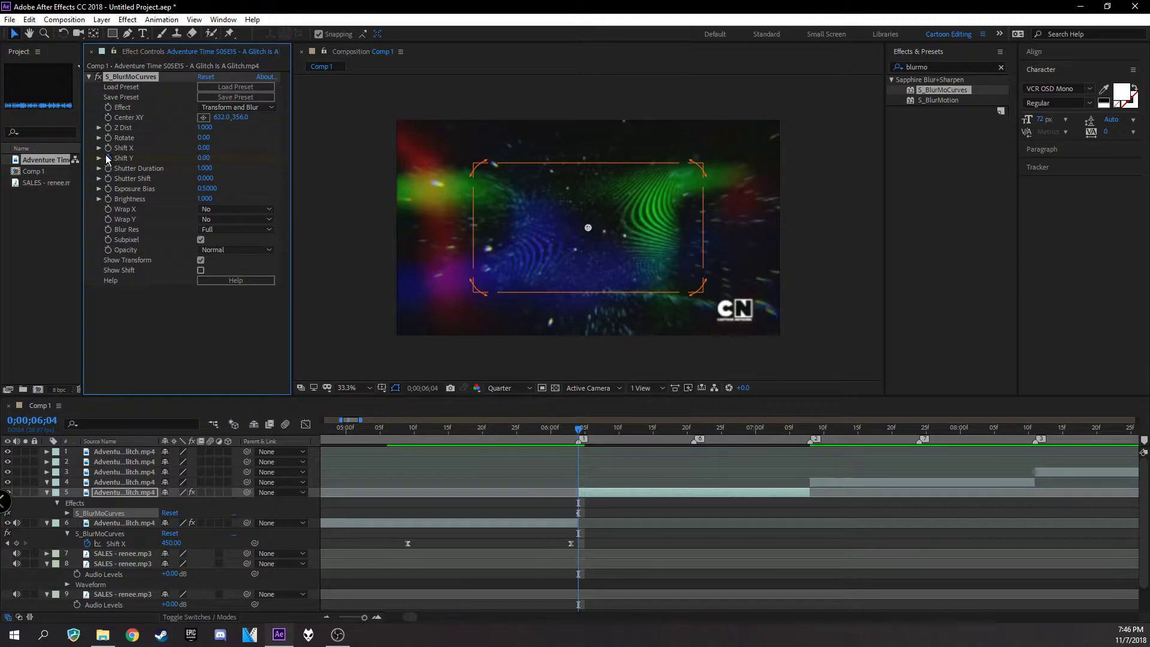
Step: Keyframe layer 5's Shift X at -450 at 0;00;06;04 and set Wrap X to Tile
click(203, 148)
text(-450)
key(Return)
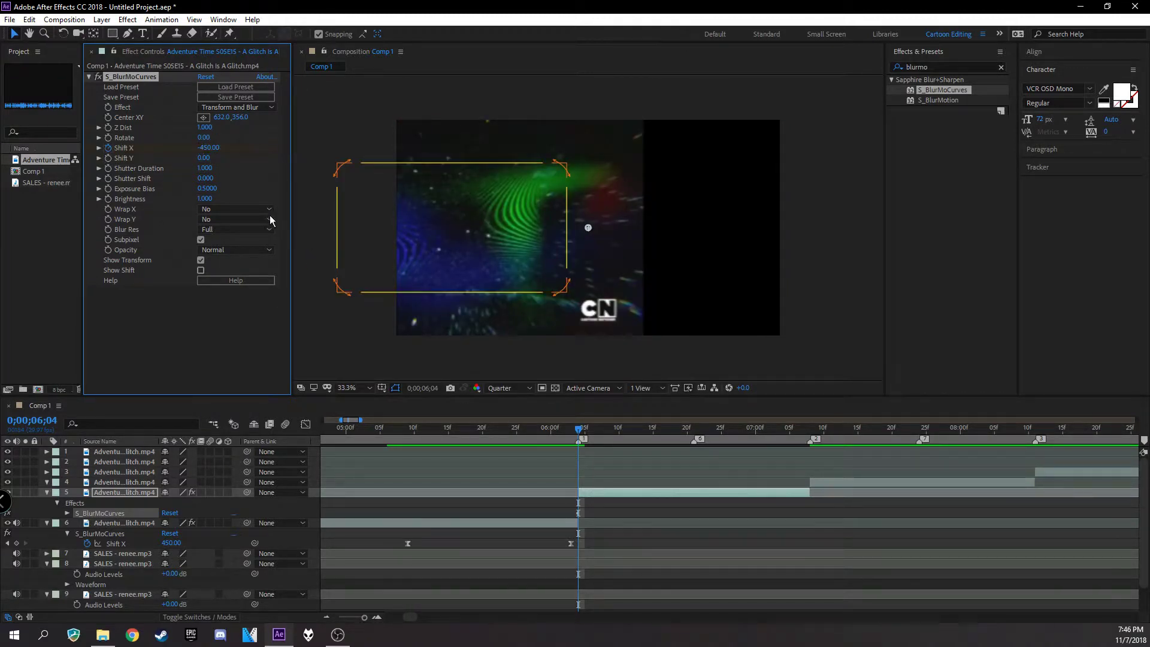
click(264, 210)
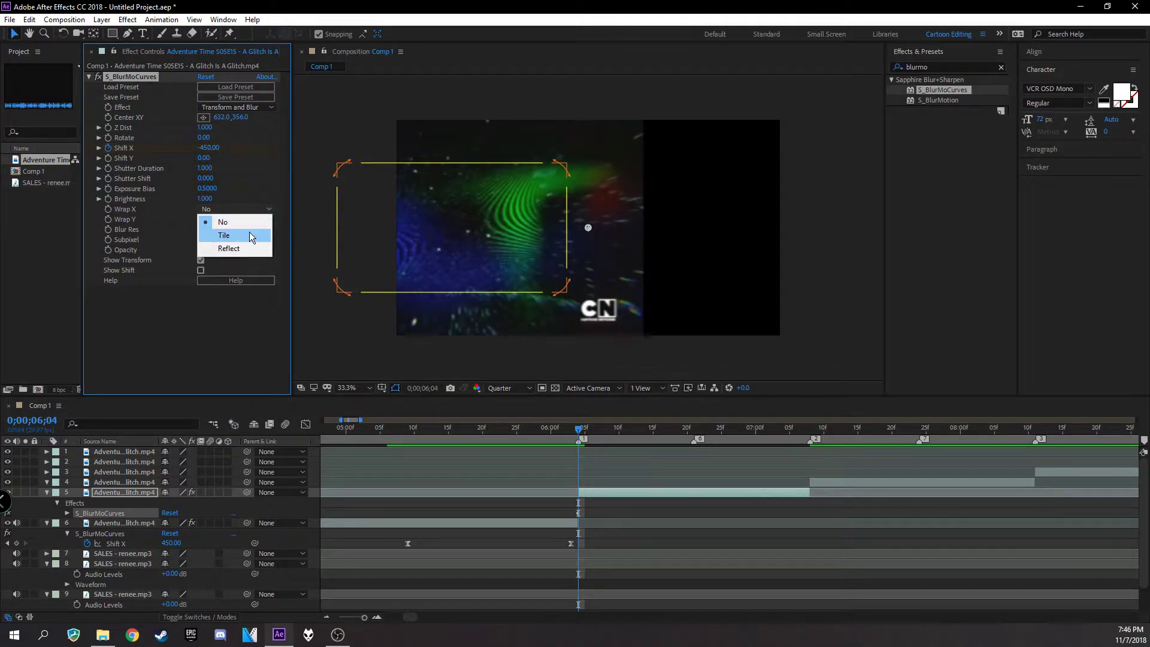
click(252, 233)
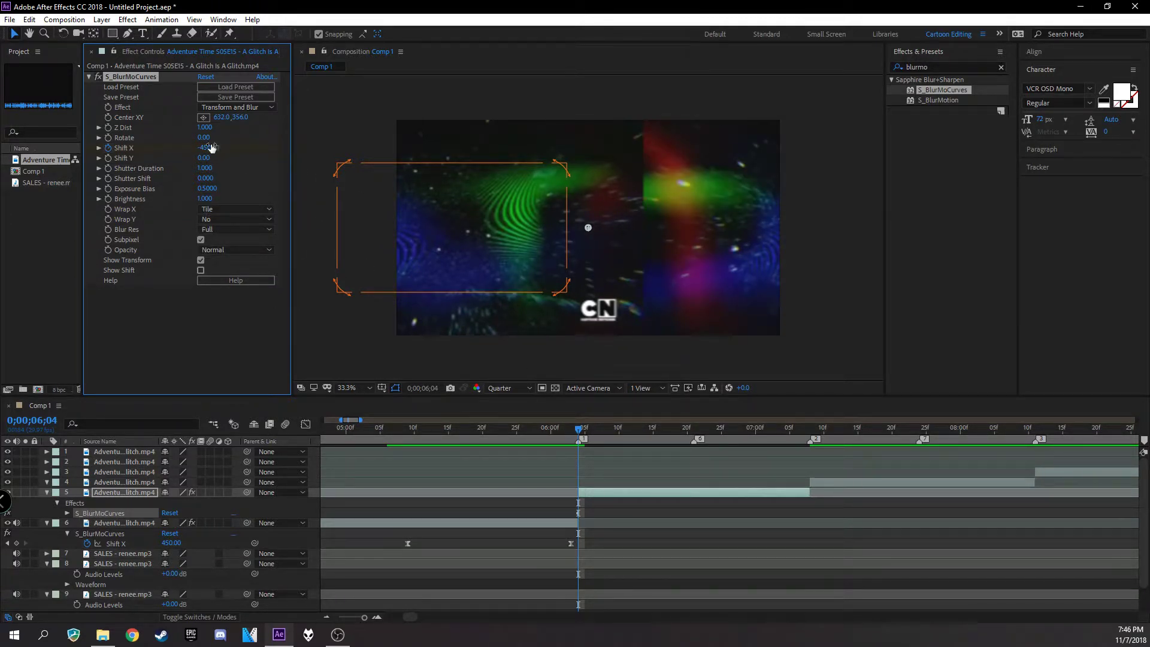
Step: Try Shift X values of -1000, -450 and 450 in an extra layer 5 keyframe at 0;00;06;03
drag(580, 429, 573, 429)
drag(205, 150, 179, 156)
click(578, 430)
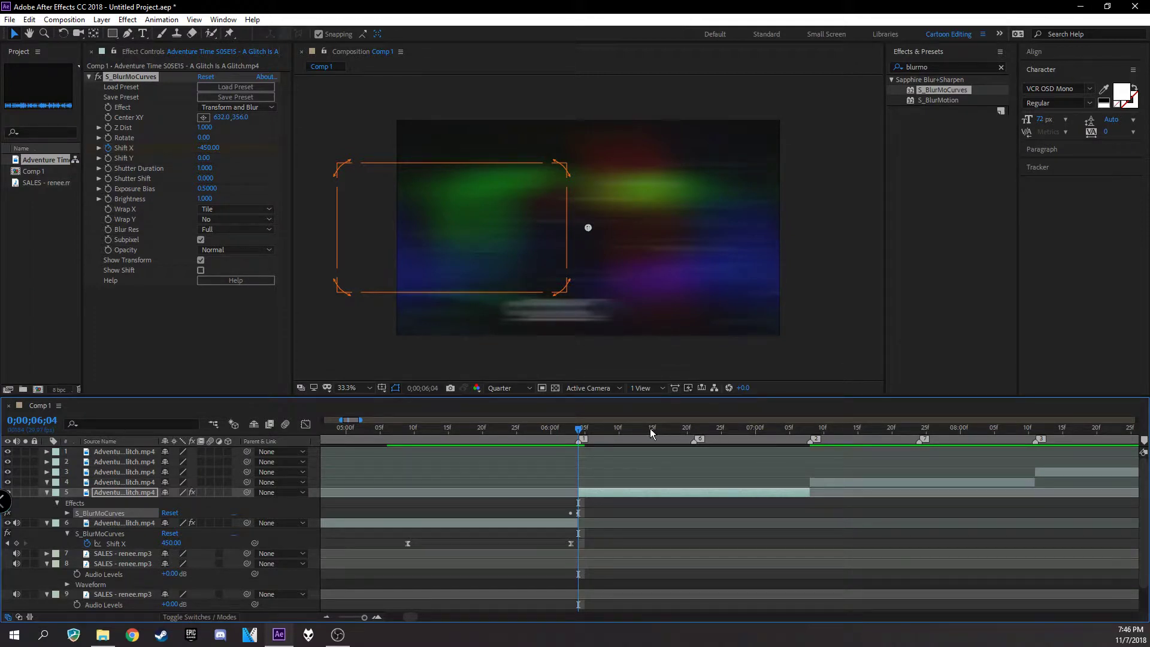
drag(575, 431, 571, 430)
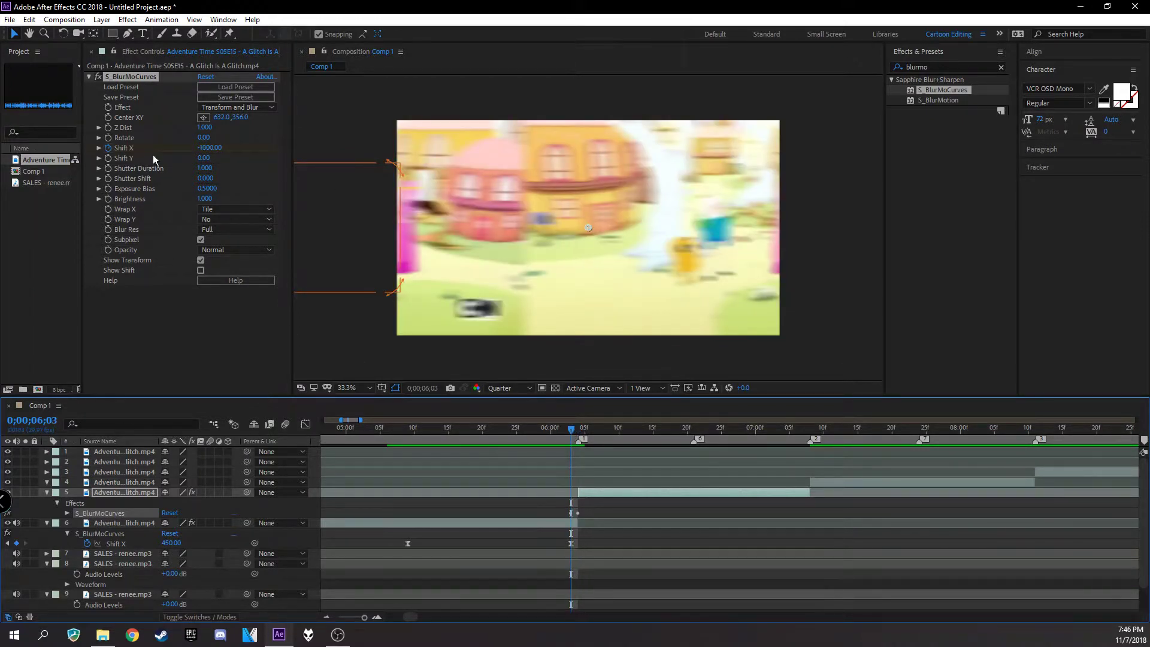
click(210, 148)
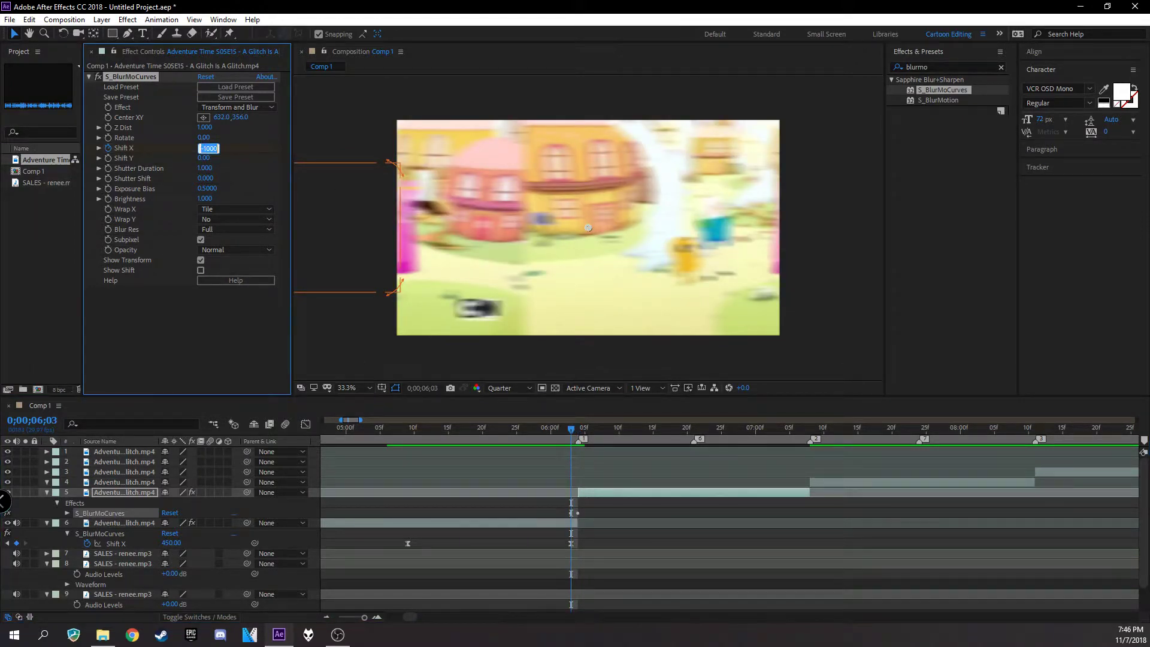
text(-450)
key(Return)
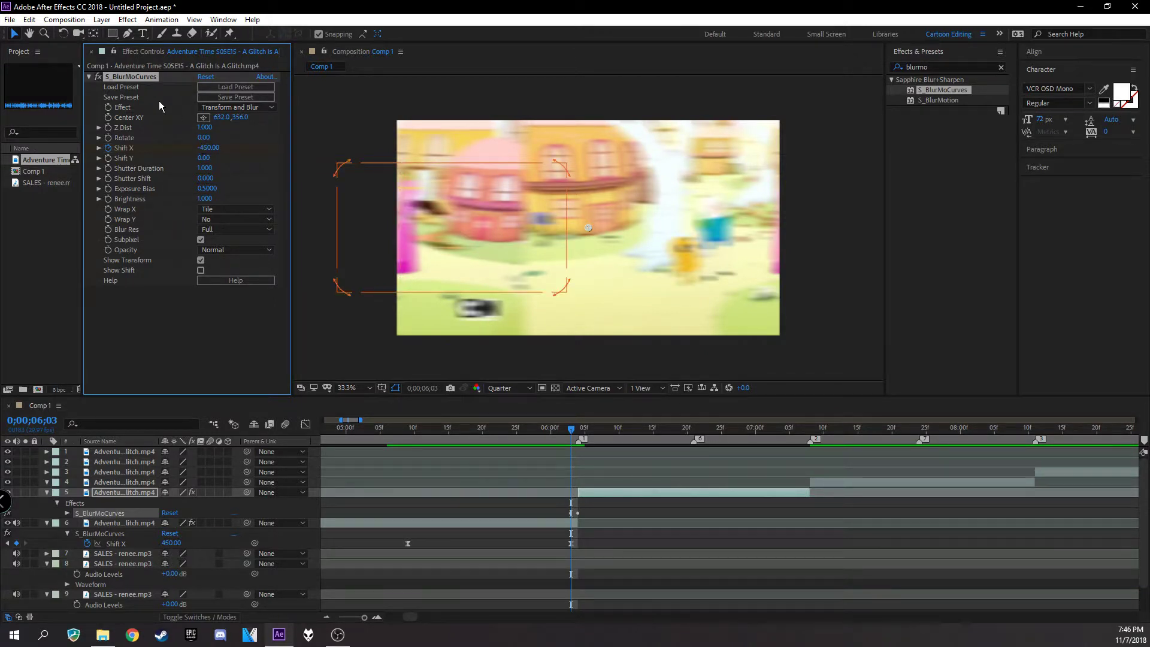
click(207, 147)
text(450)
key(Return)
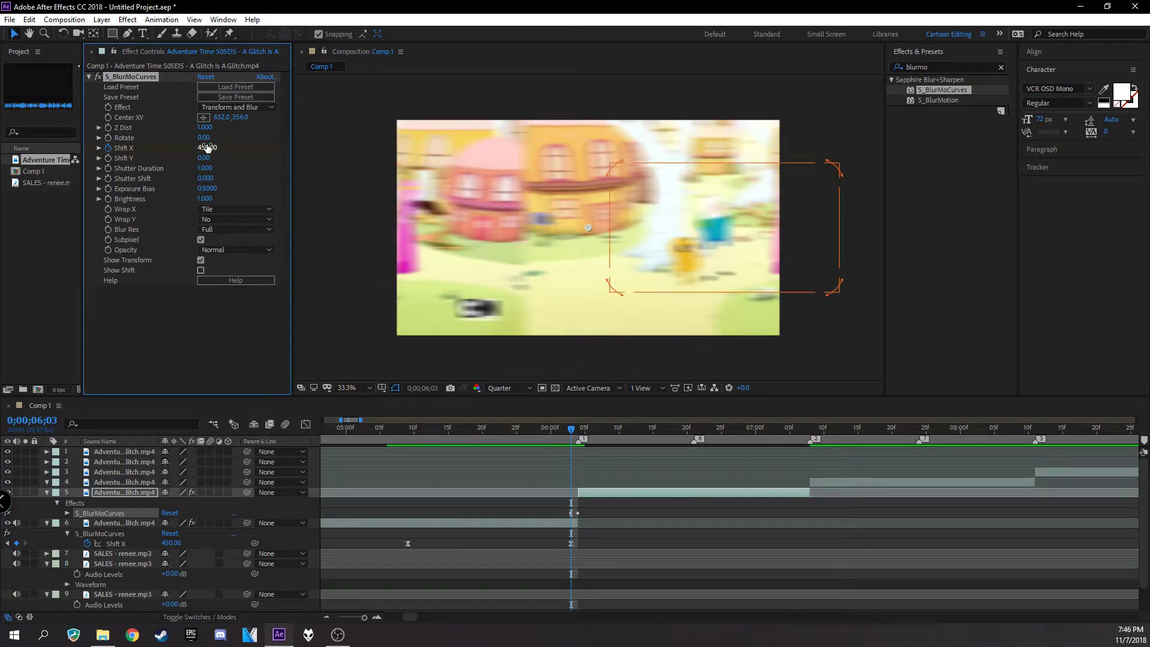
Step: Add a Shift X keyframe of 0 on layer 5 at 0;00;06;22
click(606, 499)
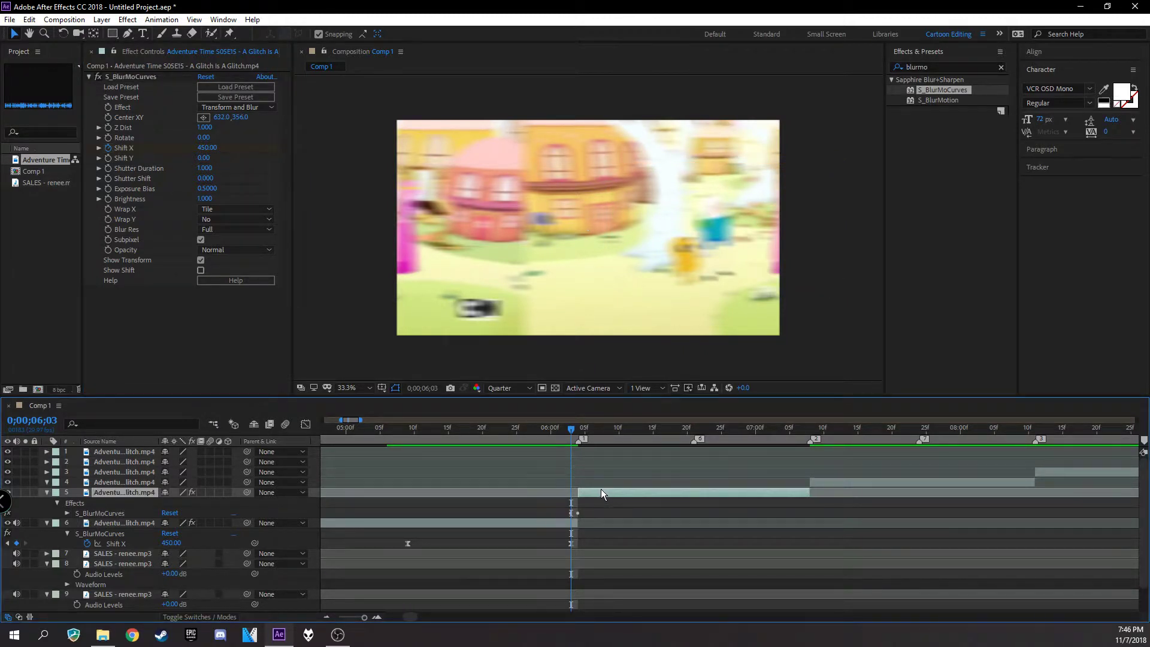
key(Page_Down)
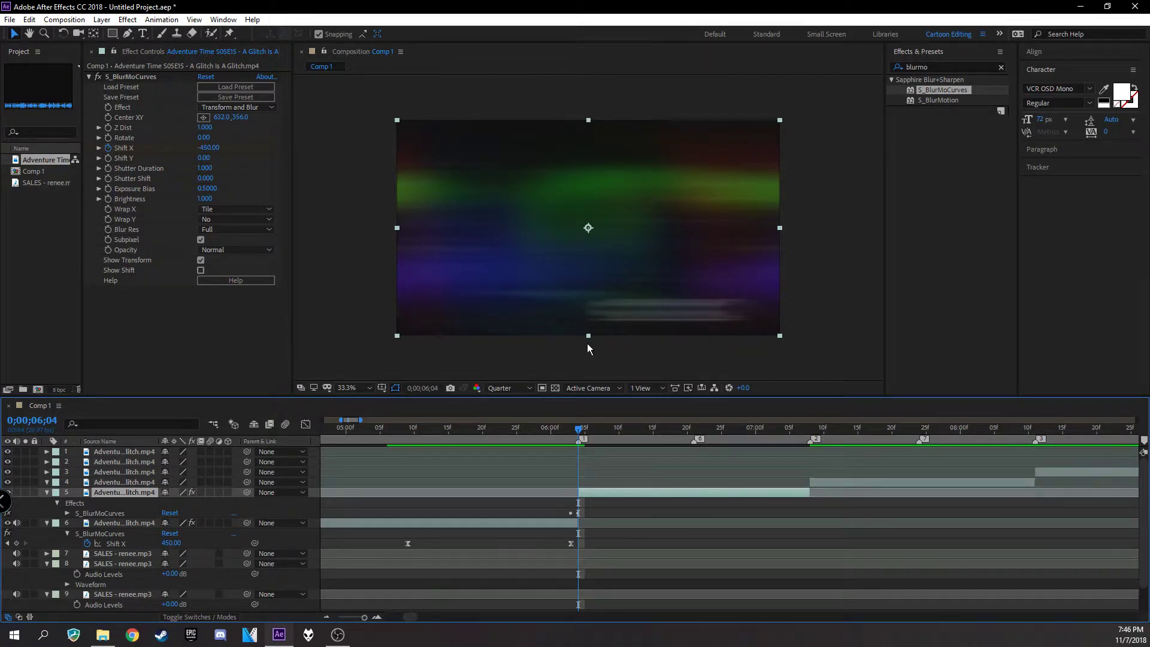
drag(595, 429, 701, 426)
click(214, 147)
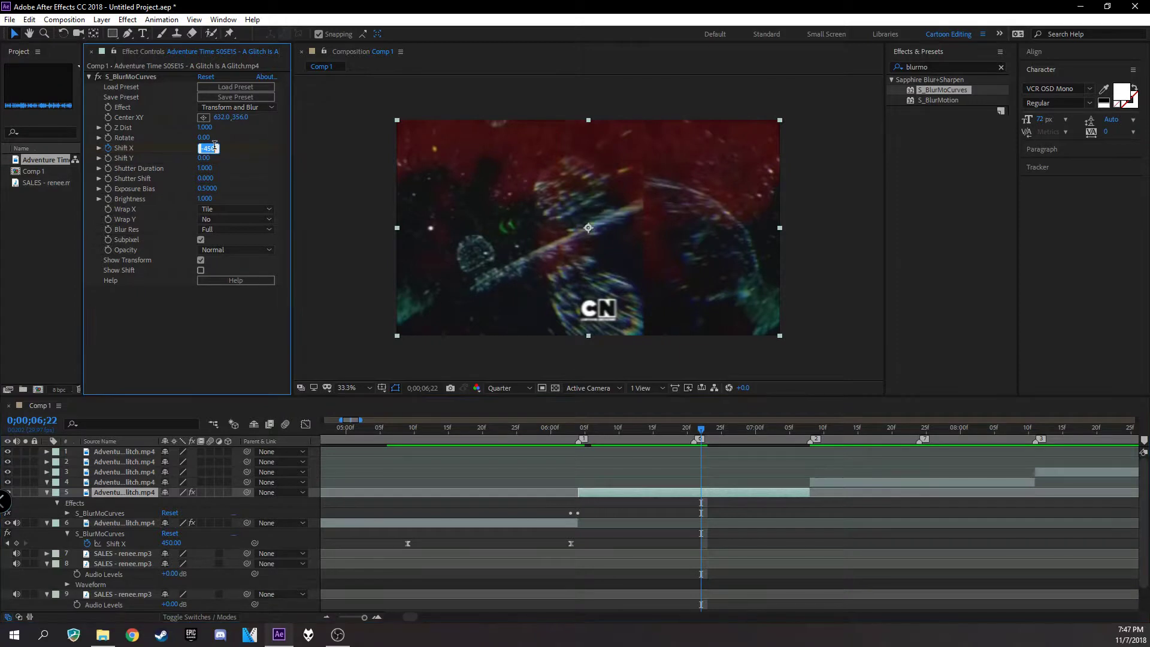
text(0)
key(Return)
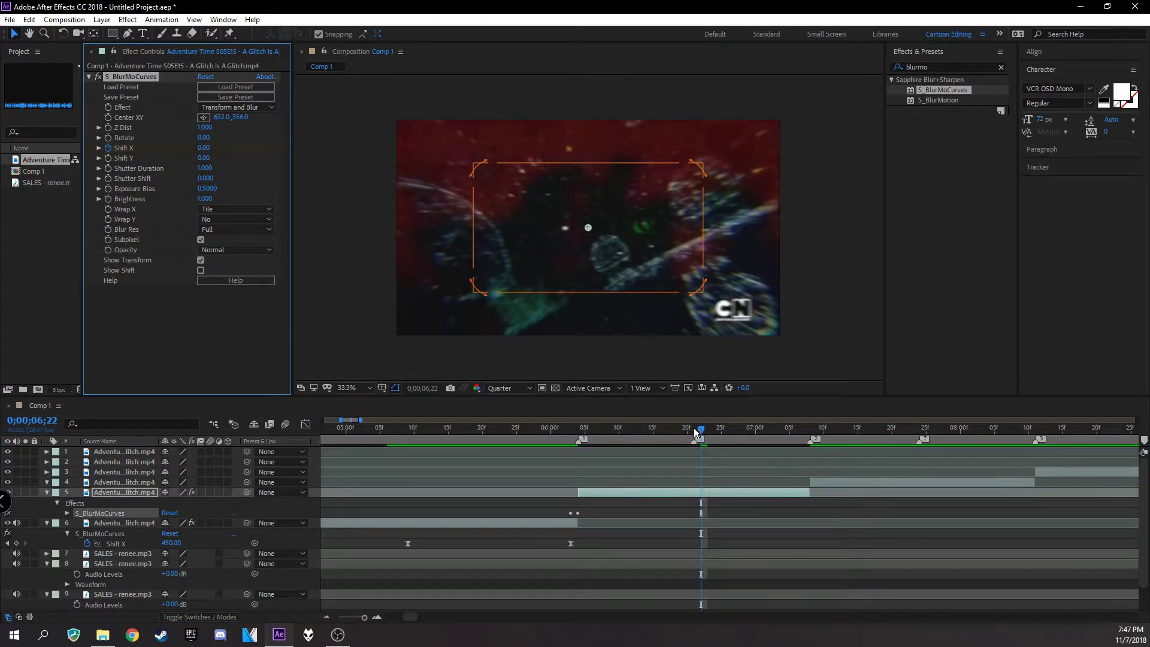
Step: Reveal layer 5's keyframes and delete the extra Shift X keyframe at 0;00;06;03, just before the clip starts
drag(694, 427, 796, 425)
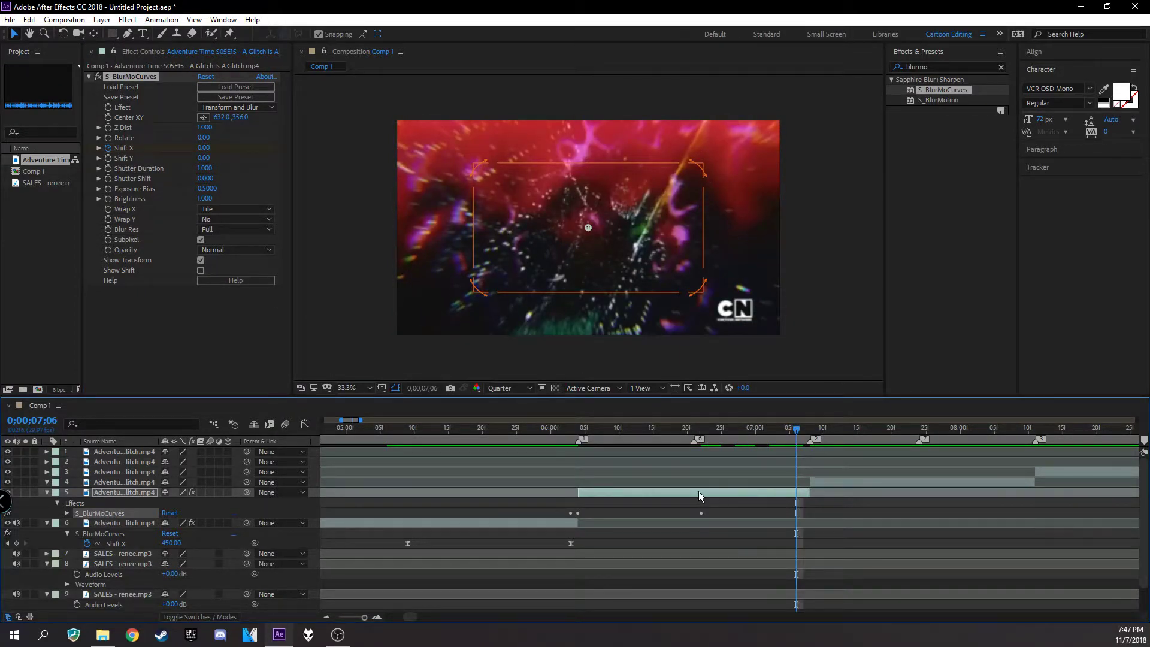
key(u)
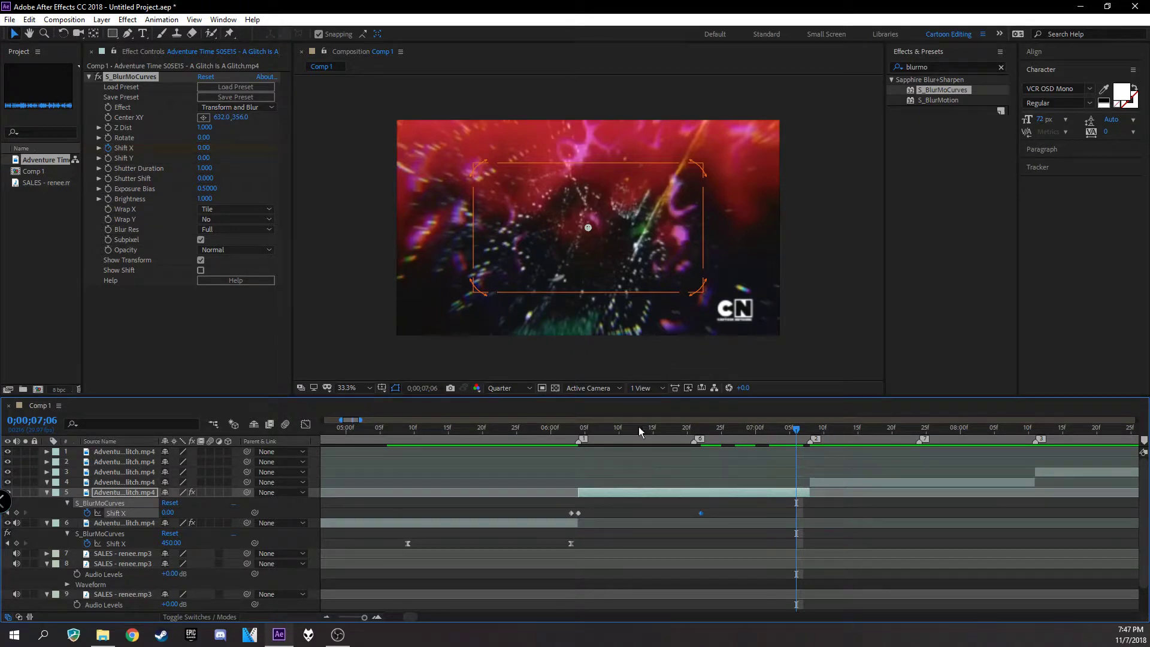
drag(642, 426, 578, 428)
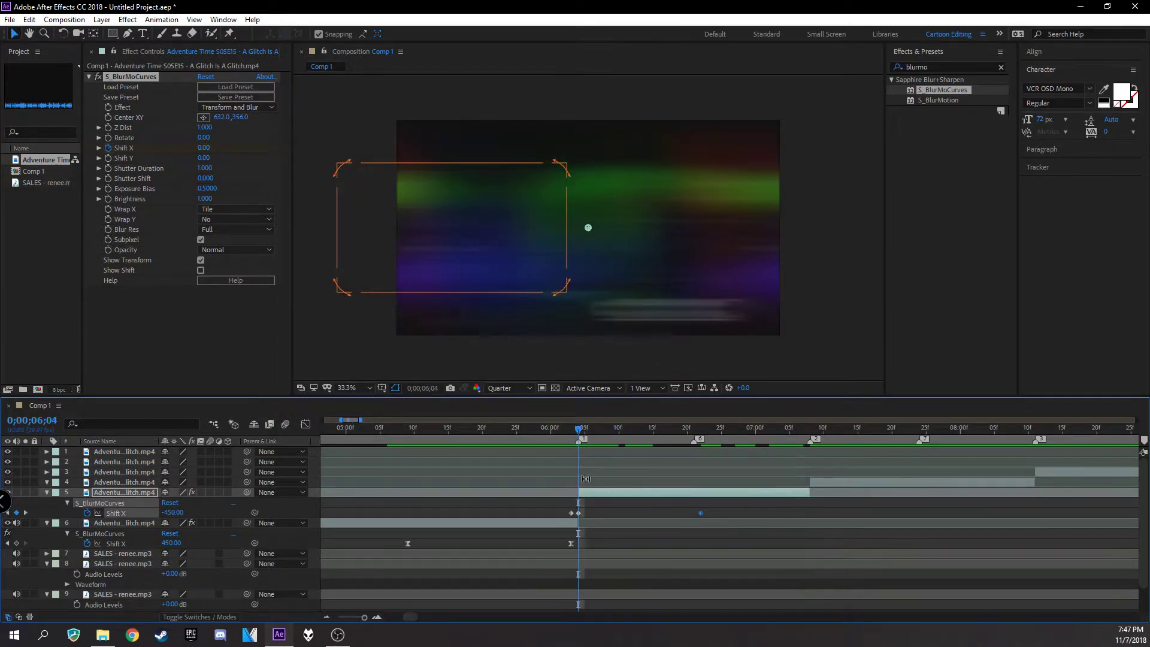
click(571, 515)
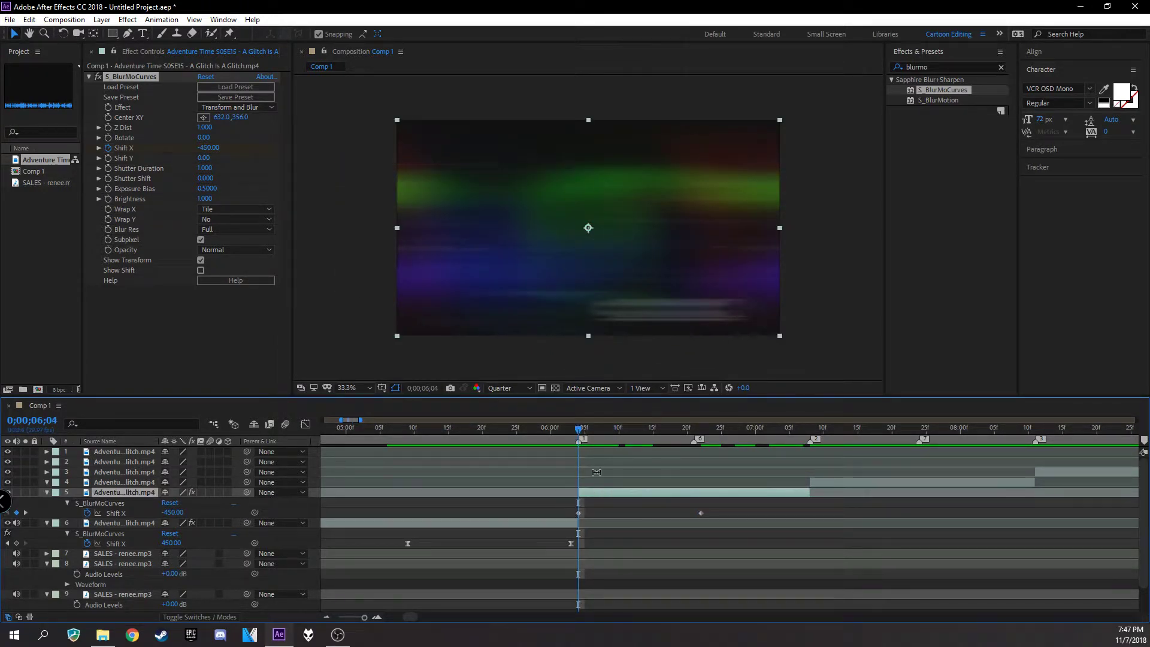
Step: Try moving layer 5's last Shift X keyframe to 0;00;06;10 and play back the shorter slide
drag(580, 427, 619, 437)
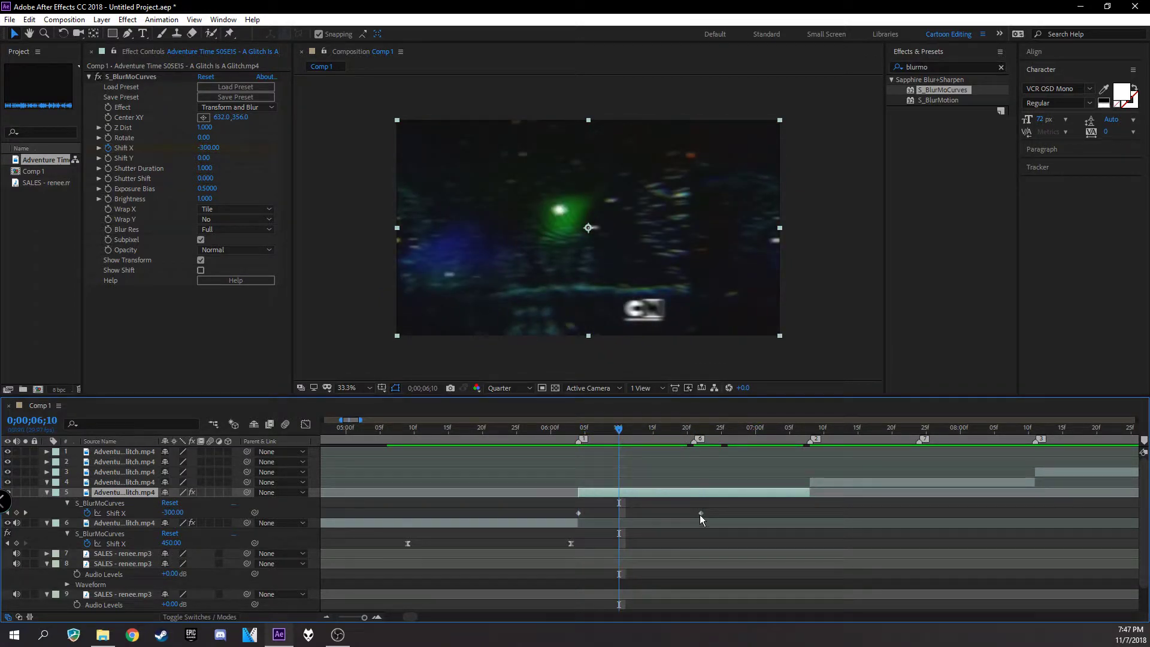
drag(700, 514, 620, 519)
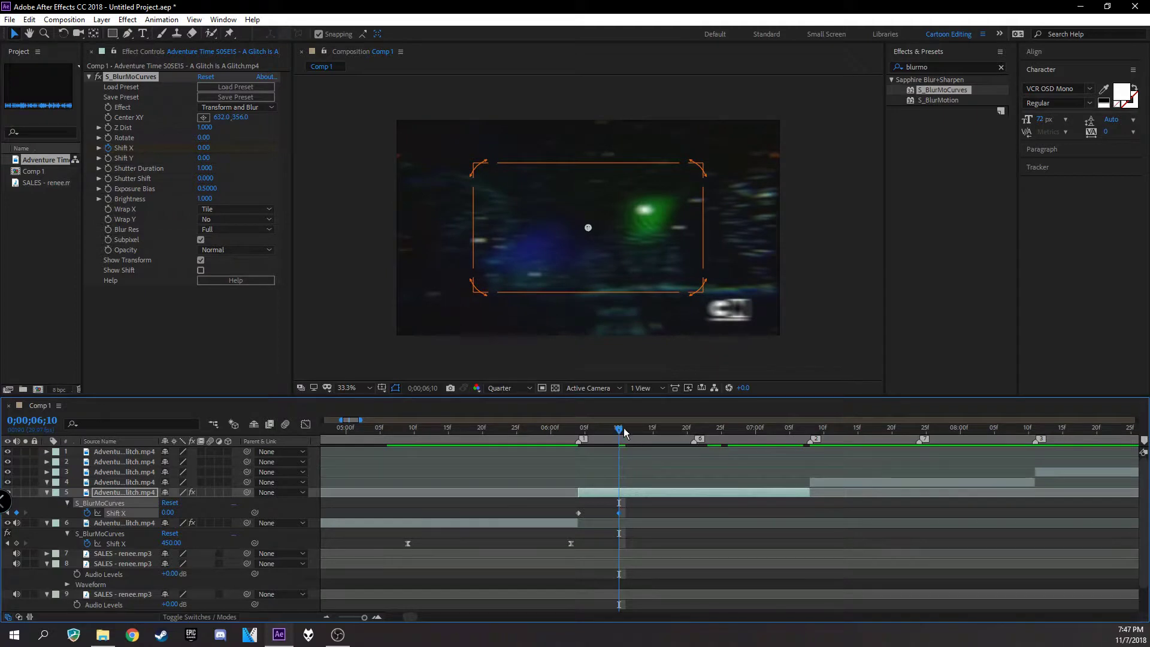
key(space)
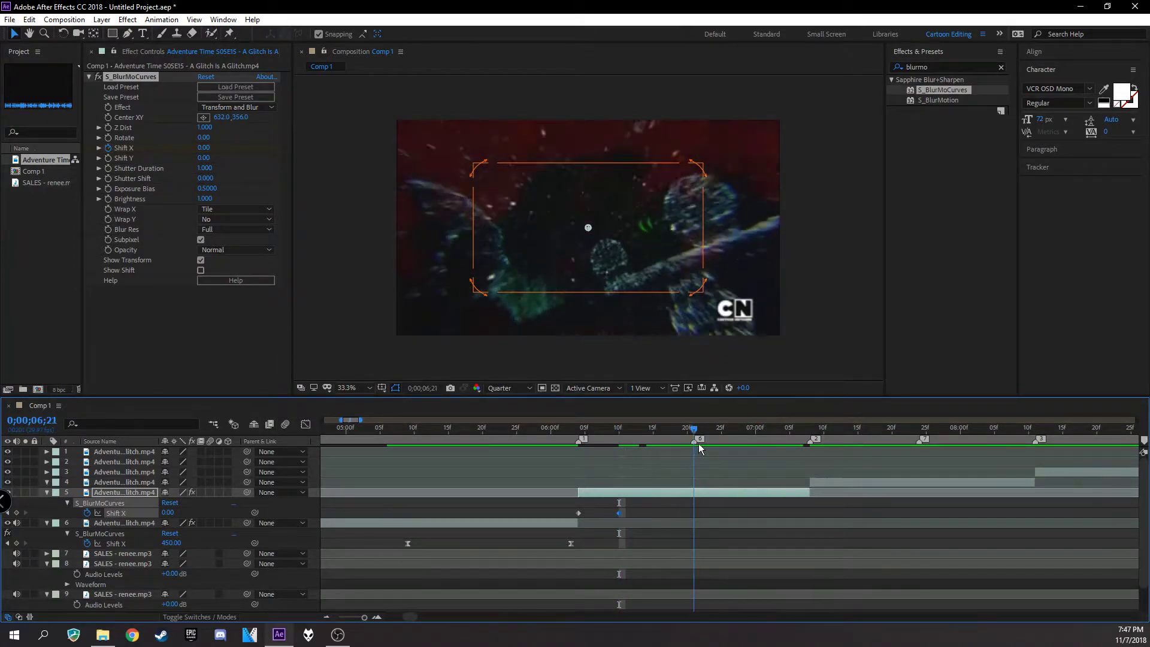
Step: Move layer 5's last Shift X keyframe to 0;00;06;23 and apply Easy Ease to both Shift X keyframes
drag(617, 513, 703, 520)
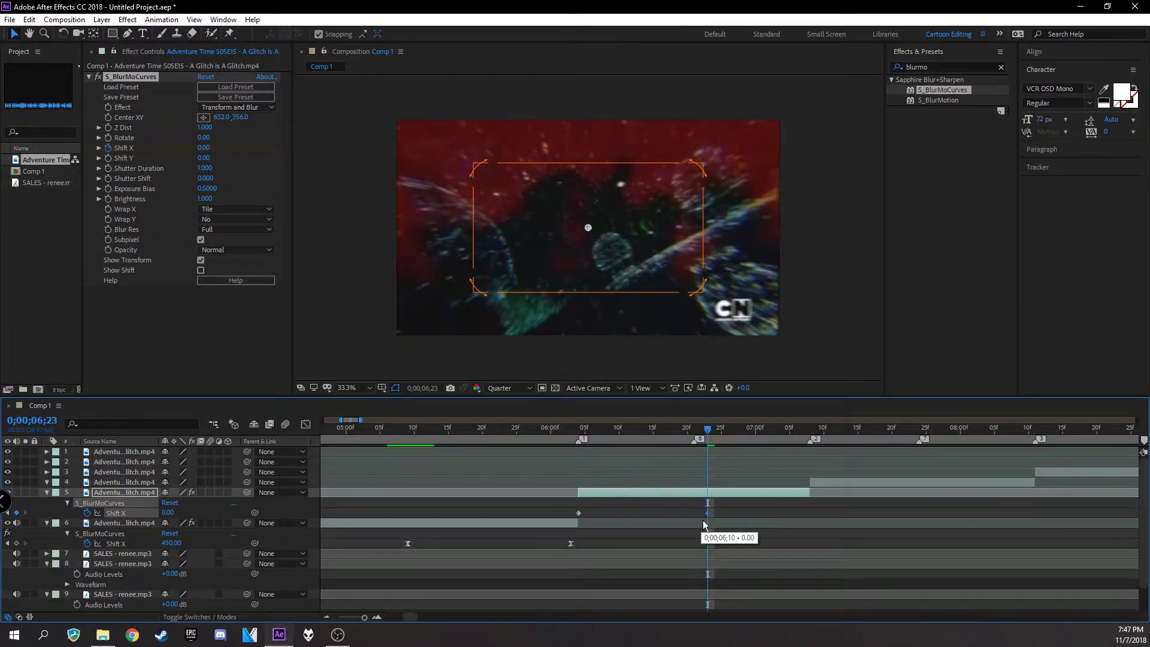
drag(549, 501, 710, 525)
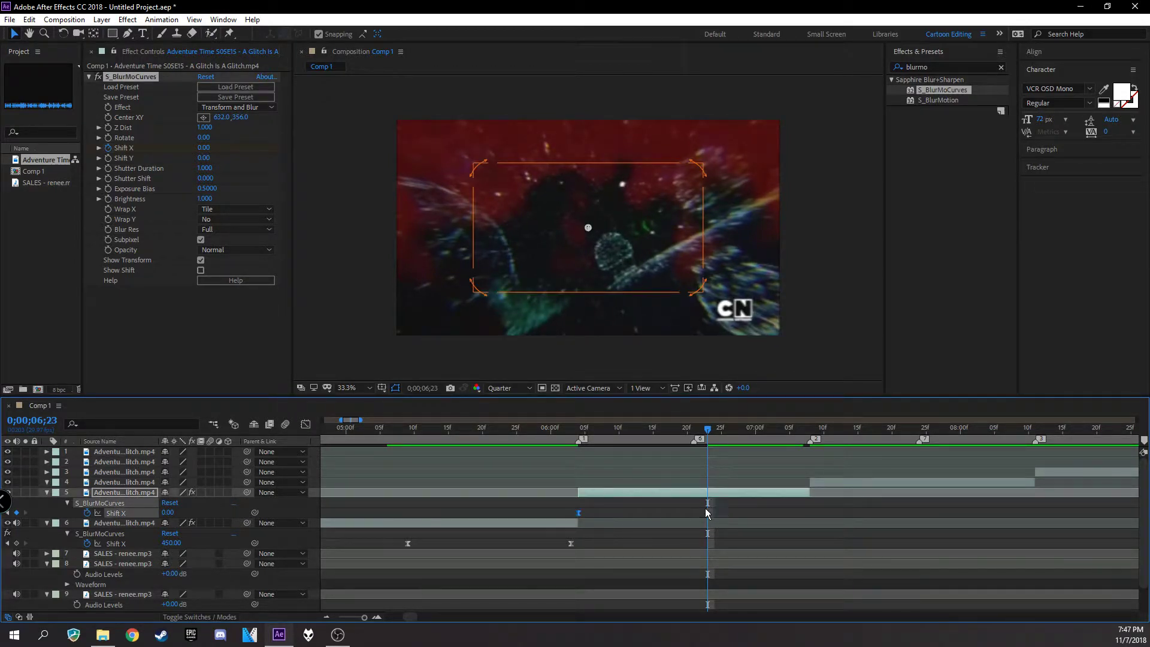
click(585, 518)
click(578, 514)
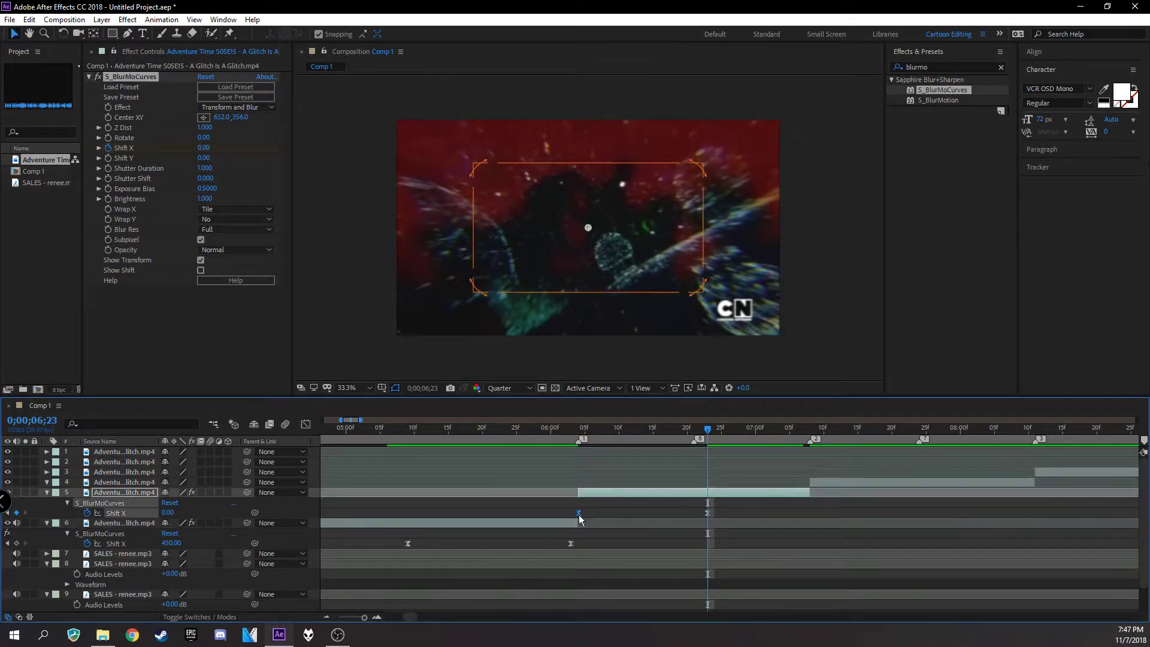
Step: Reshape layer 5's Shift X speed graph to start at peak speed and slow gradually, checking the result in the value graph
click(306, 423)
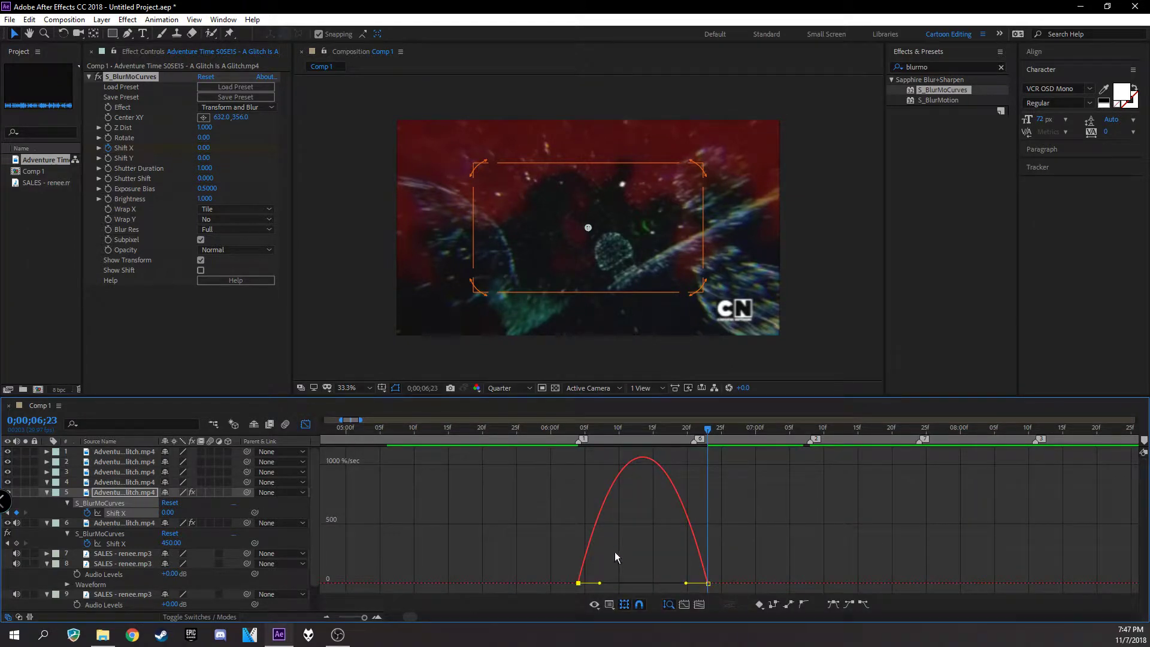
drag(599, 584, 579, 584)
drag(686, 584, 646, 587)
right_click(689, 534)
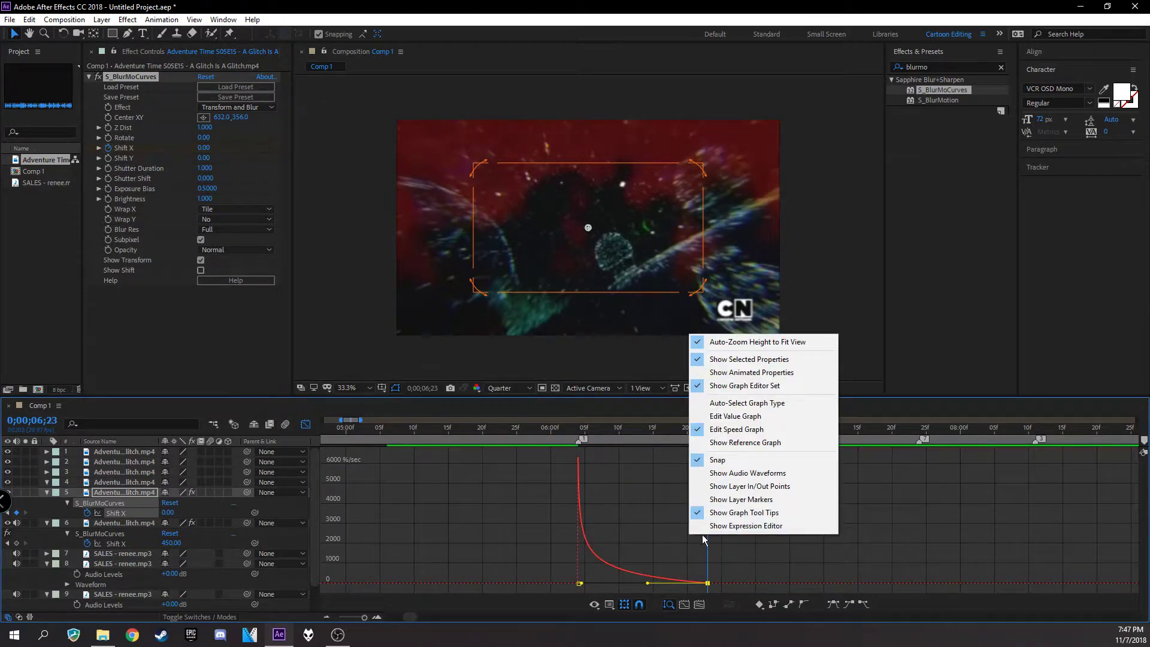
click(732, 417)
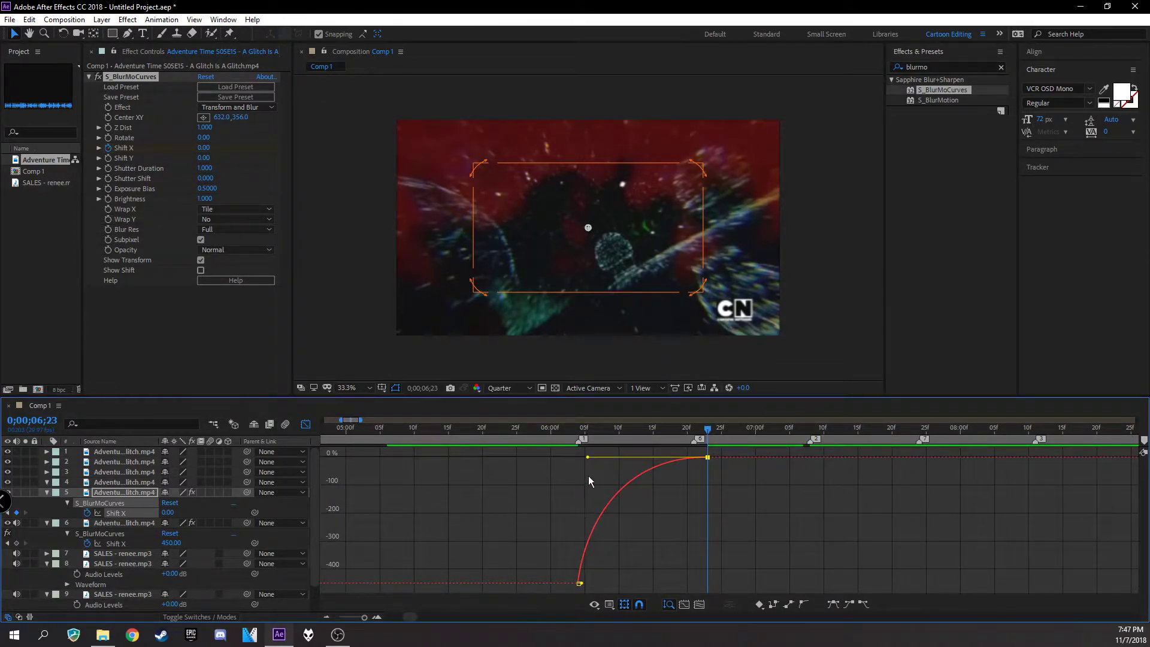
right_click(647, 525)
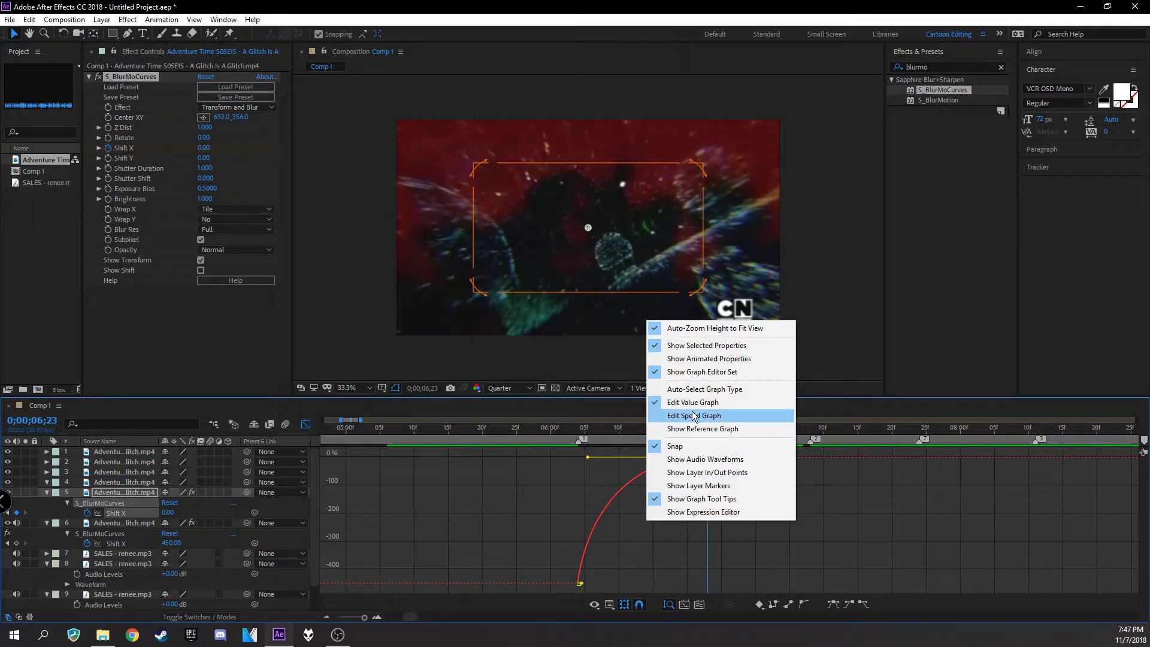
click(677, 417)
click(305, 424)
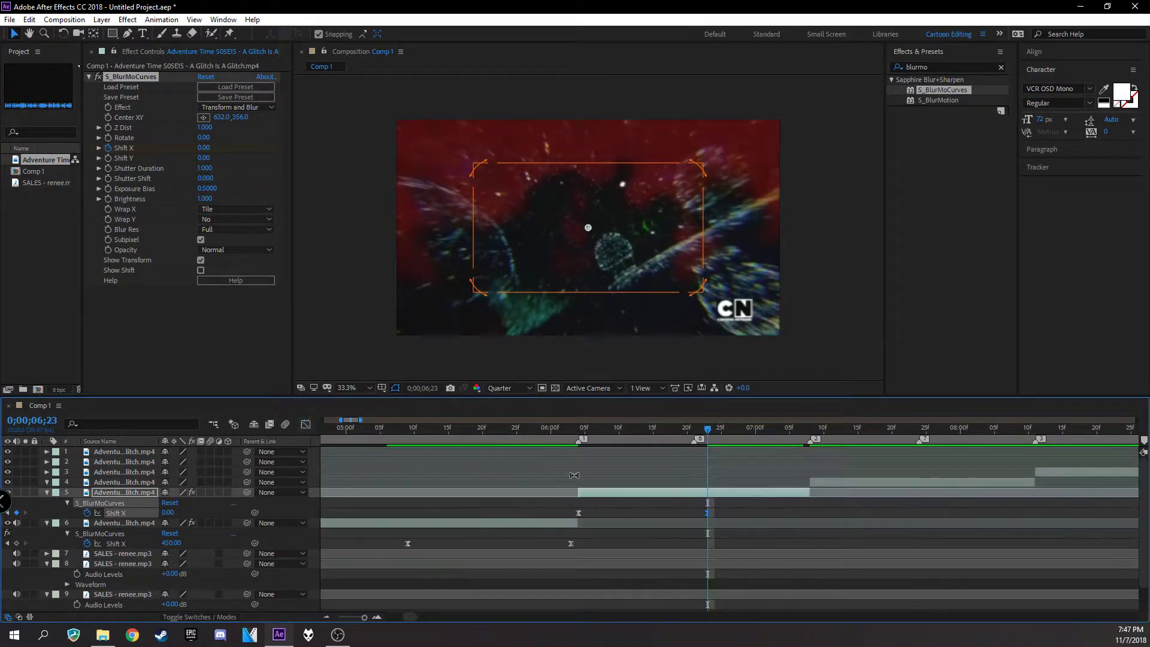
Step: Play back the slide transition across layers 6 and 5 from 0;00;05;08, and return to the first Shift X keyframe
click(639, 427)
drag(662, 429, 400, 432)
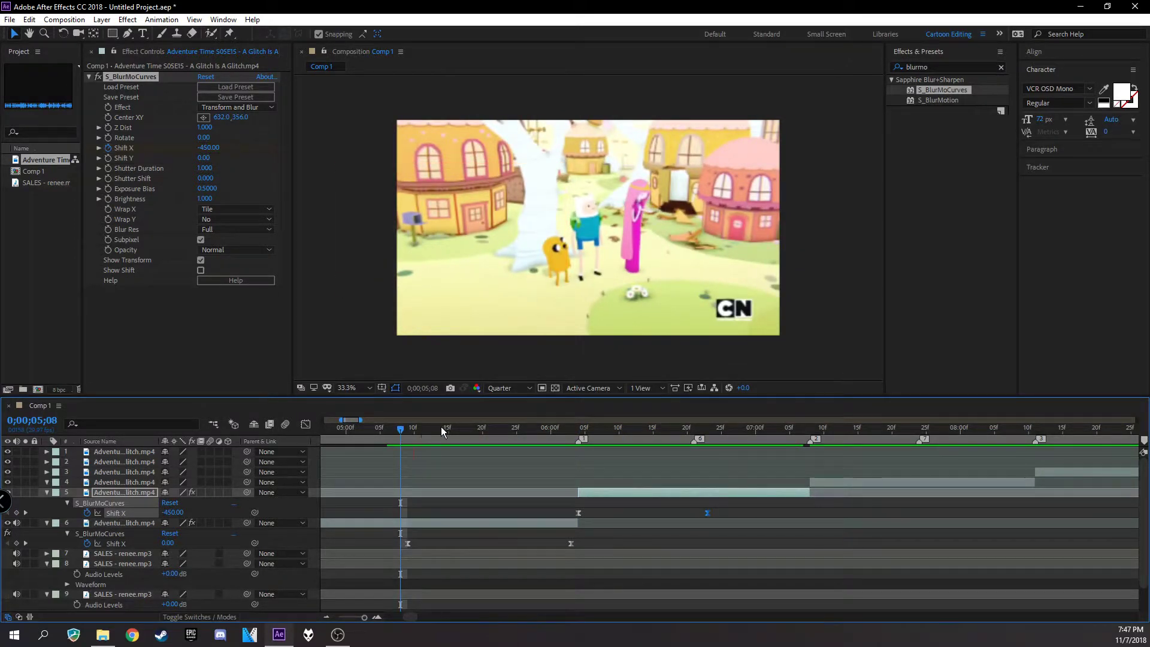
key(space)
key(space)
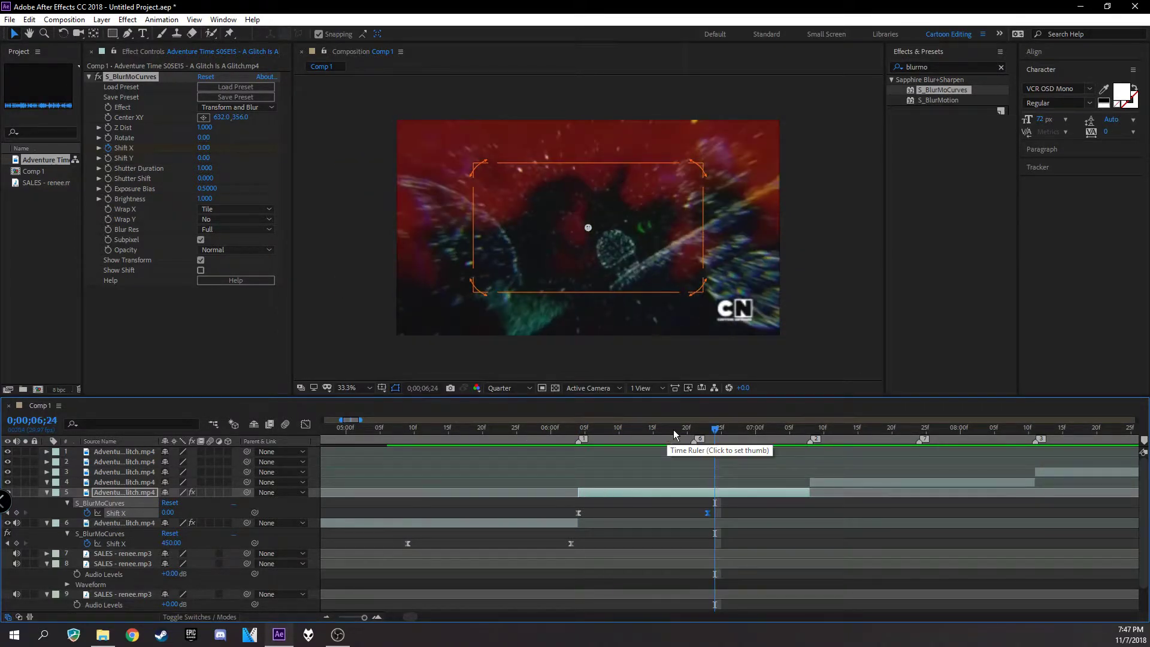
drag(671, 429, 410, 432)
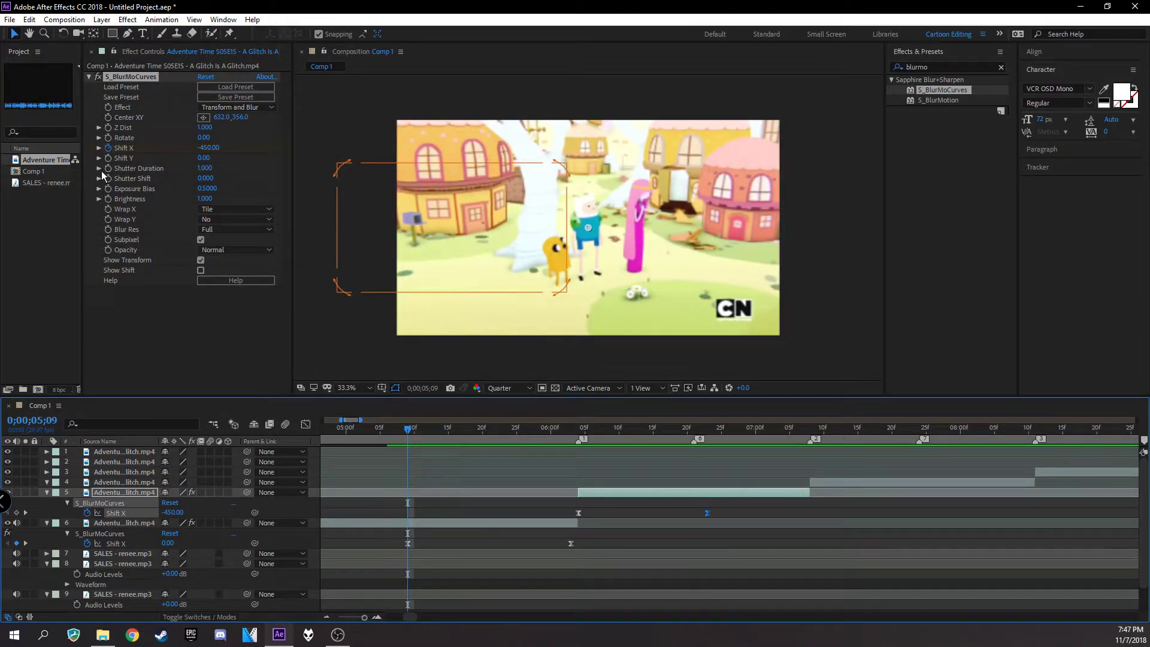
click(105, 134)
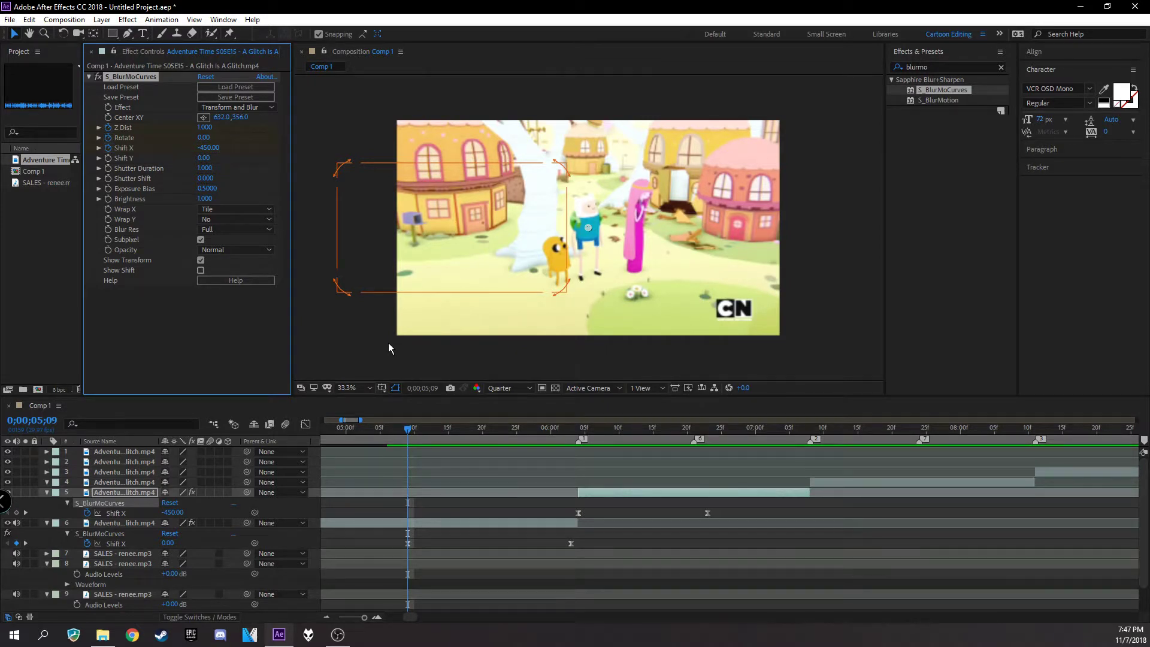
key(o)
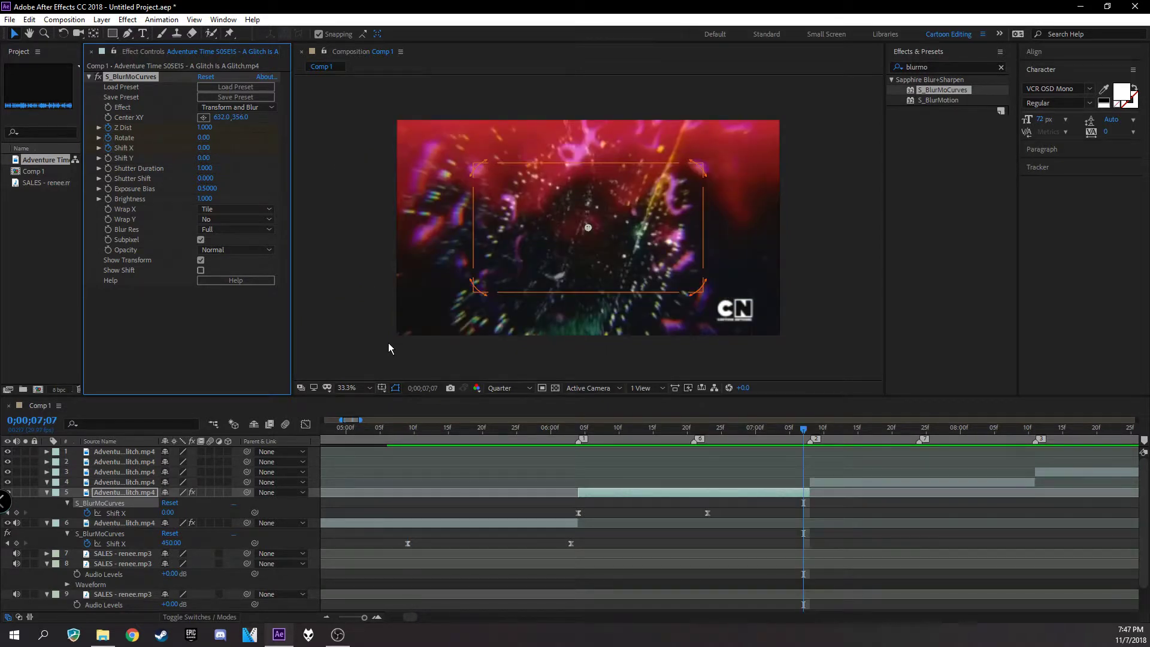
click(572, 525)
click(611, 494)
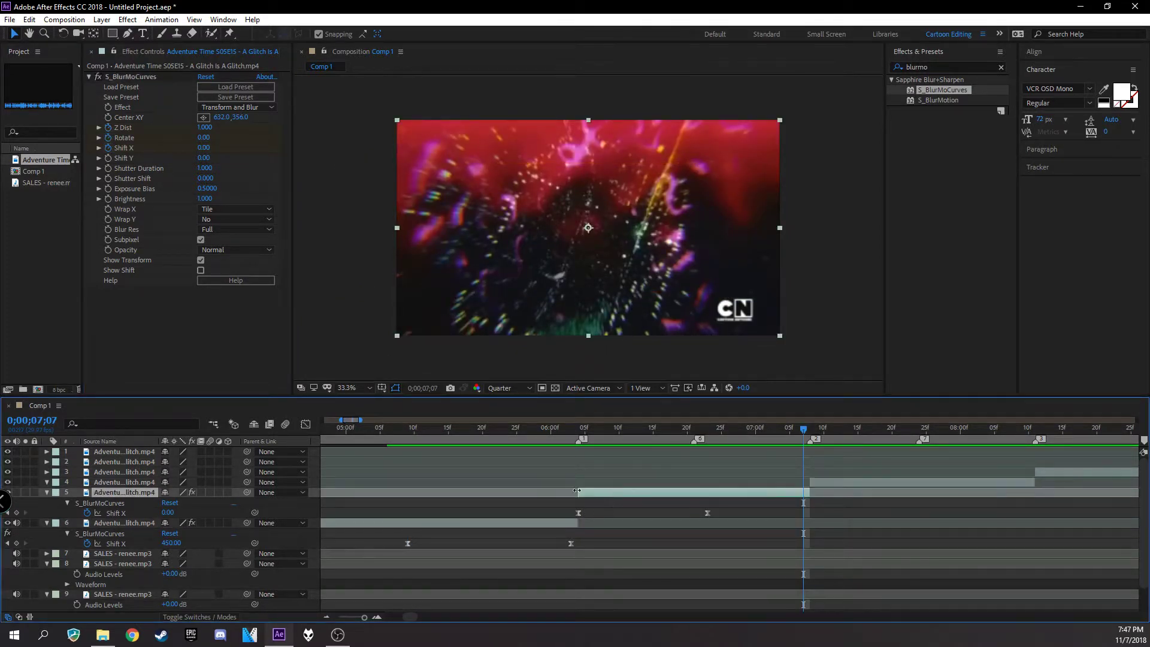
key(i)
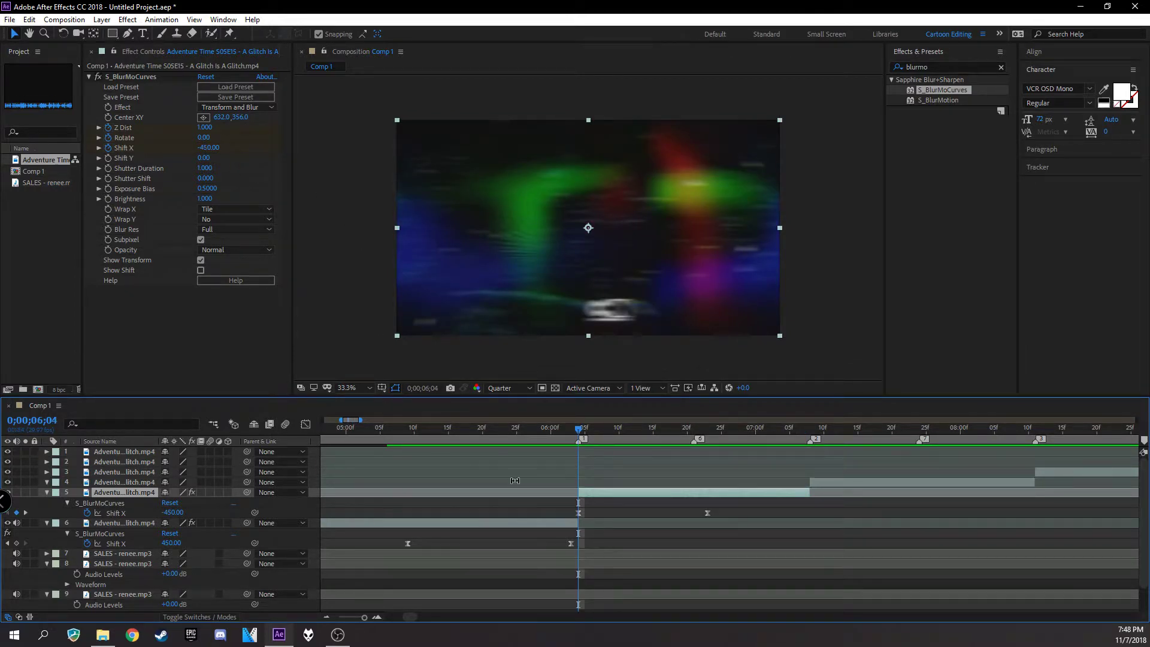
click(105, 124)
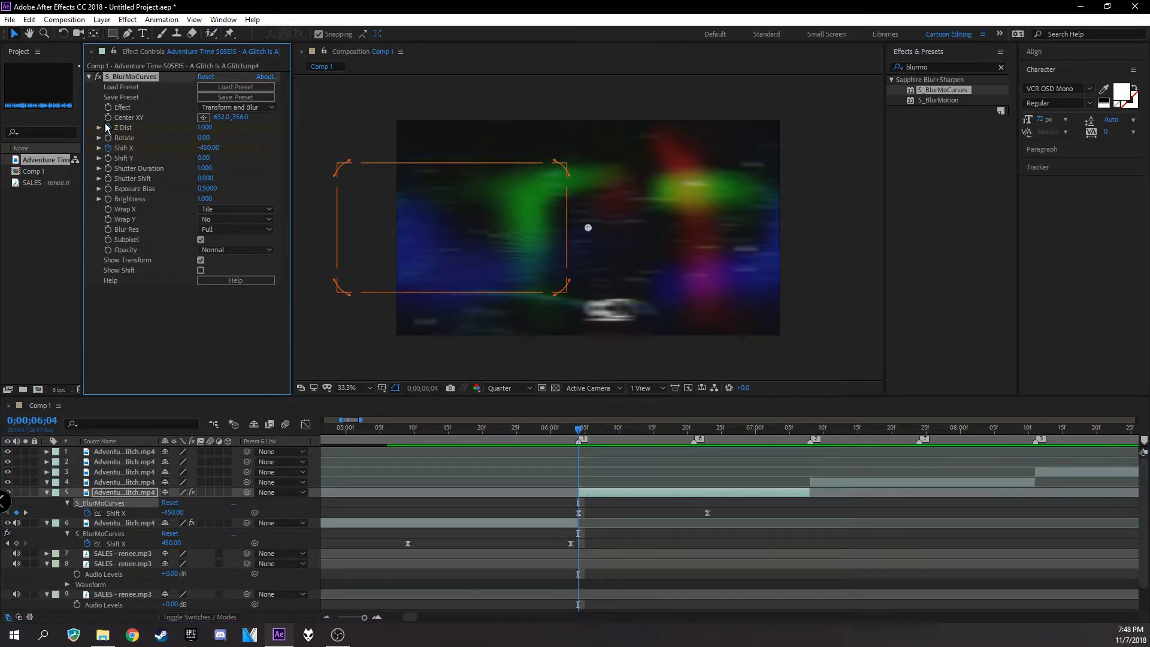
Step: Start Z Dist, Rotate and Shift Y keyframes on layer 6 at 0;00;05;09, trying a Shift Y of 280 and undoing it
click(544, 527)
drag(568, 429, 408, 444)
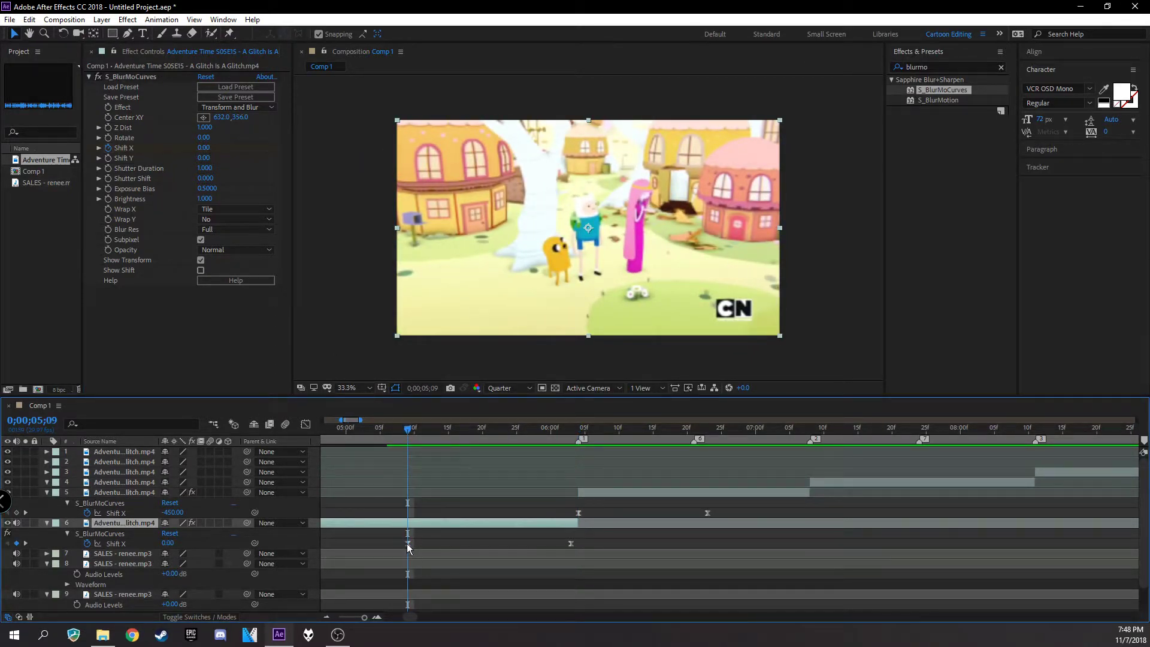
click(108, 132)
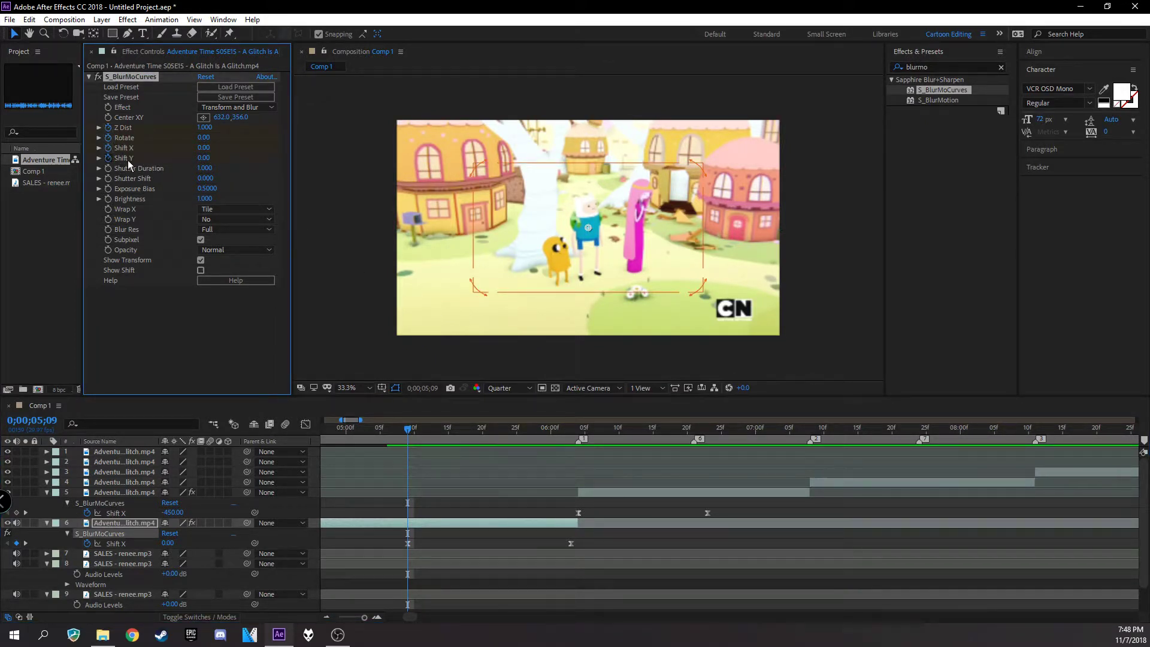
drag(201, 157, 208, 160)
key(ctrl+z)
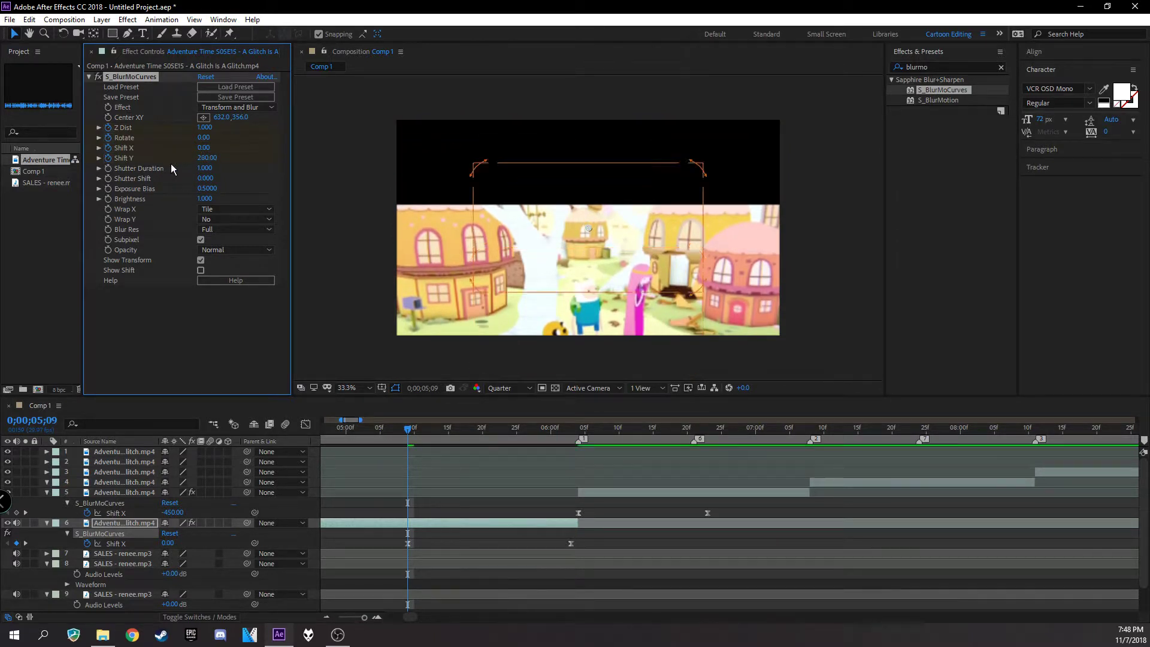
Step: At layer 6's last Shift X keyframe, 0;00;06;03, set Z Dist to 0.75 and Rotate to 30
key(k)
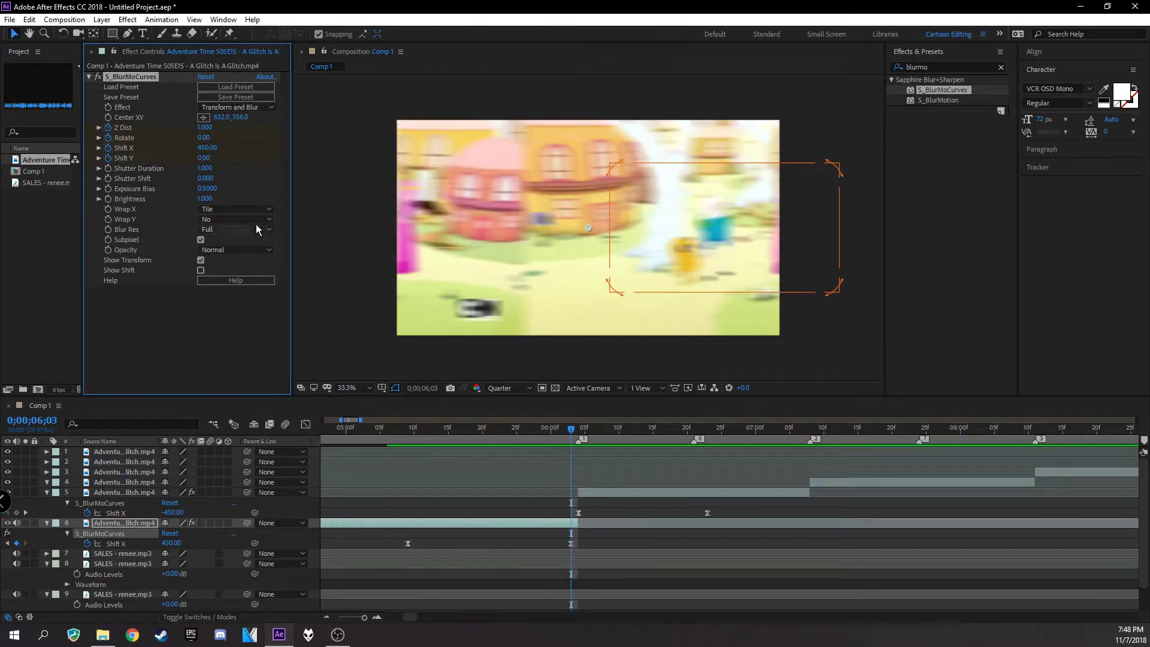
drag(209, 131, 196, 130)
click(207, 129)
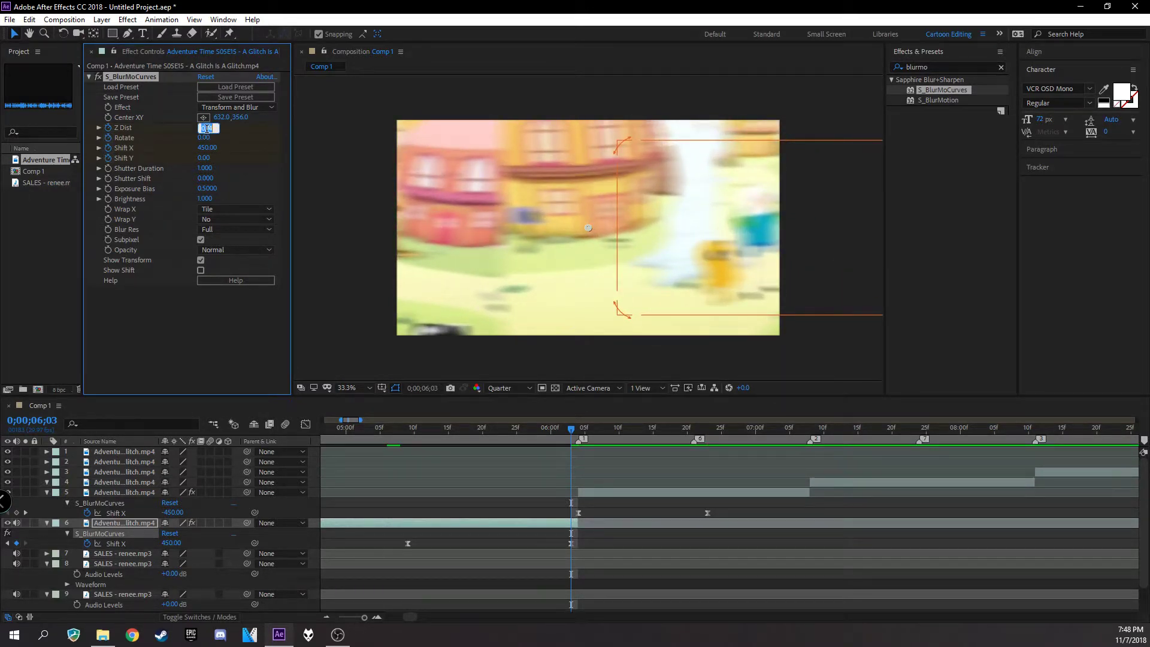
text(0.75)
key(Return)
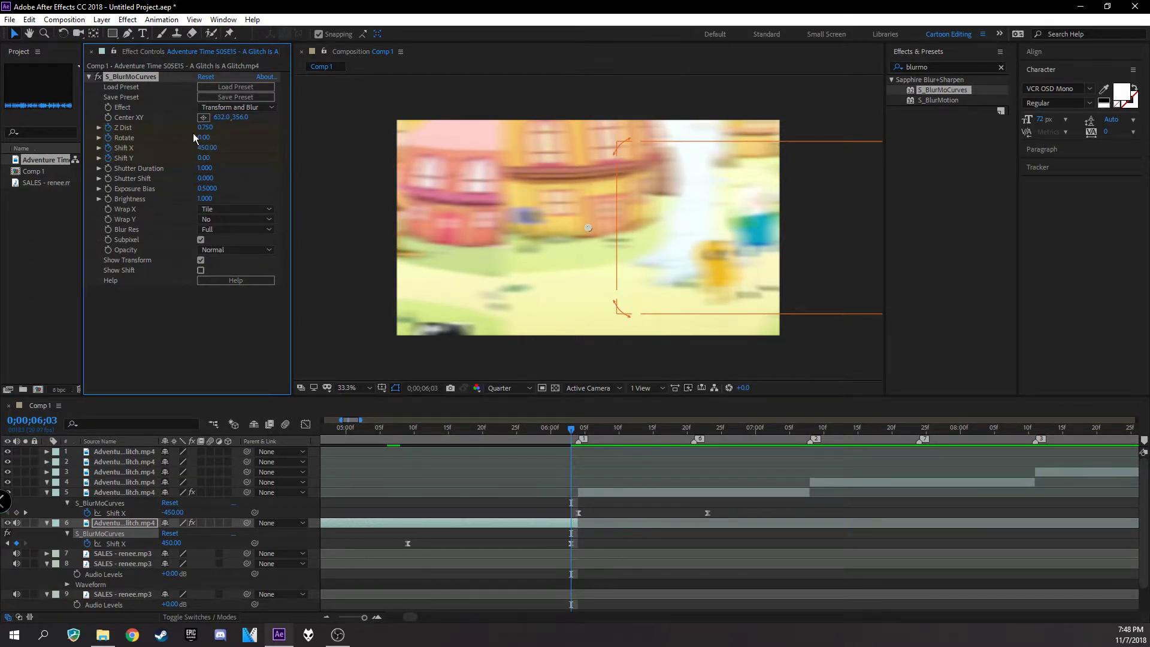
drag(204, 139, 224, 138)
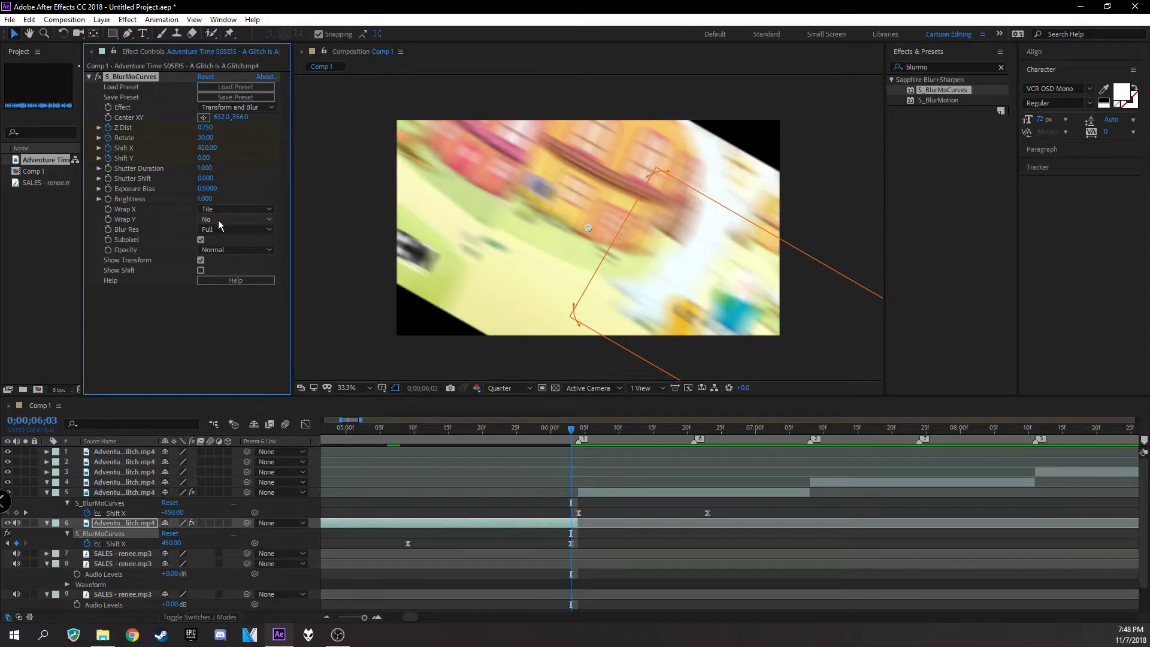
Step: Compare Tile and Reflect for layer 6's Wrap Y and keep it on Tile
click(218, 220)
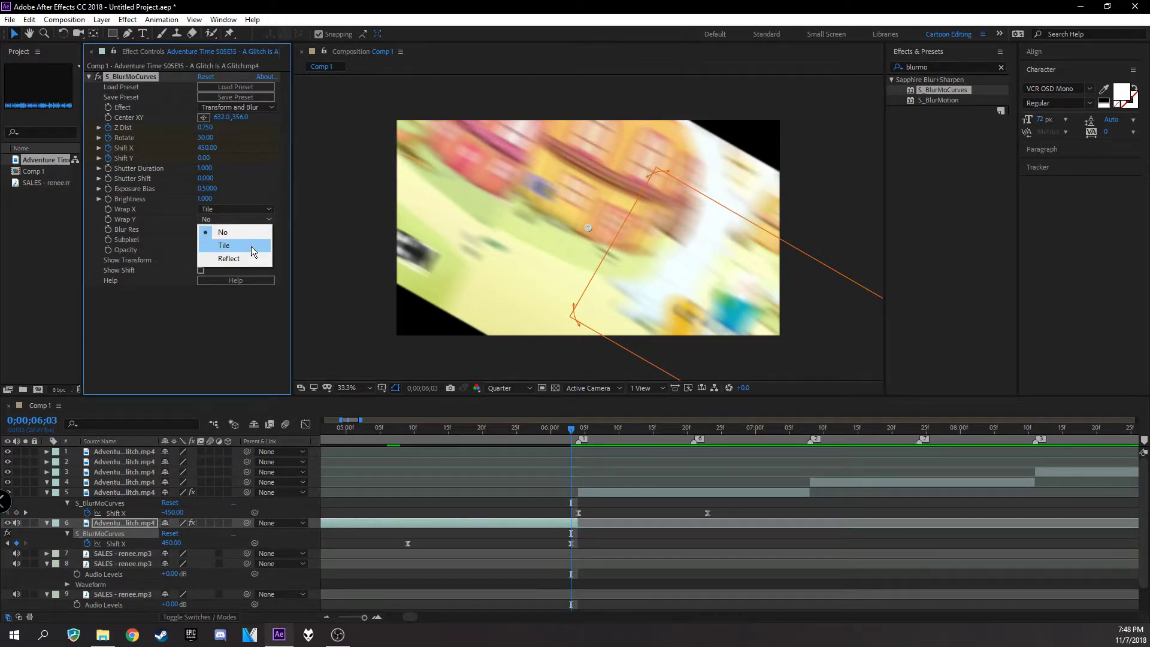
click(250, 246)
click(244, 220)
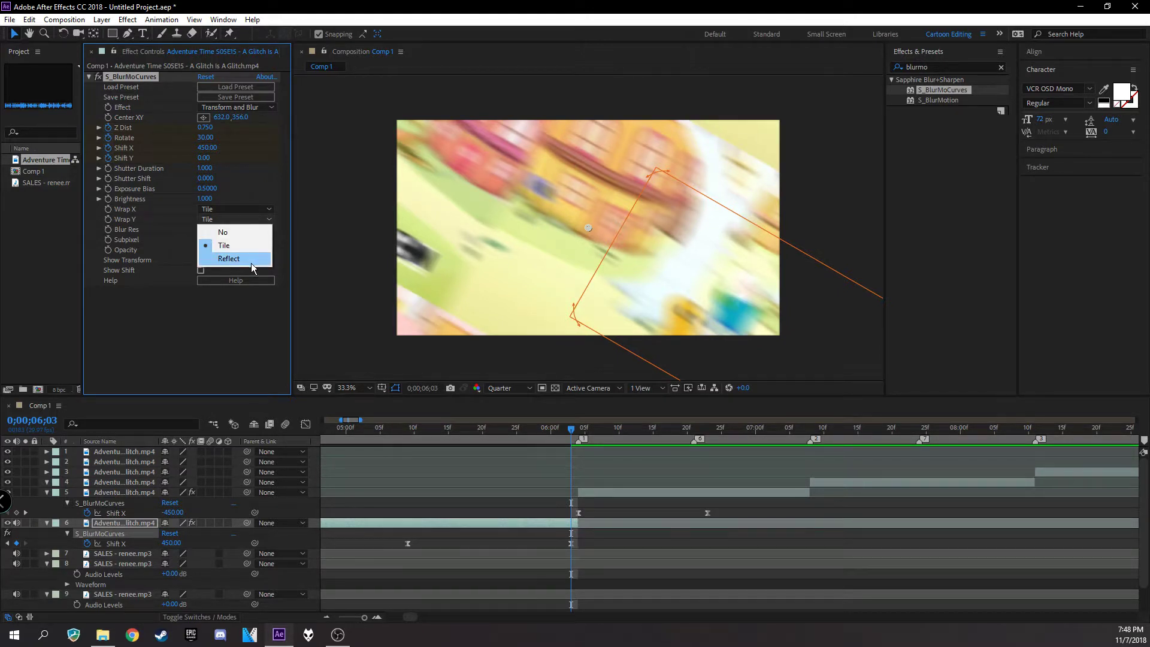
click(251, 264)
click(233, 218)
click(213, 246)
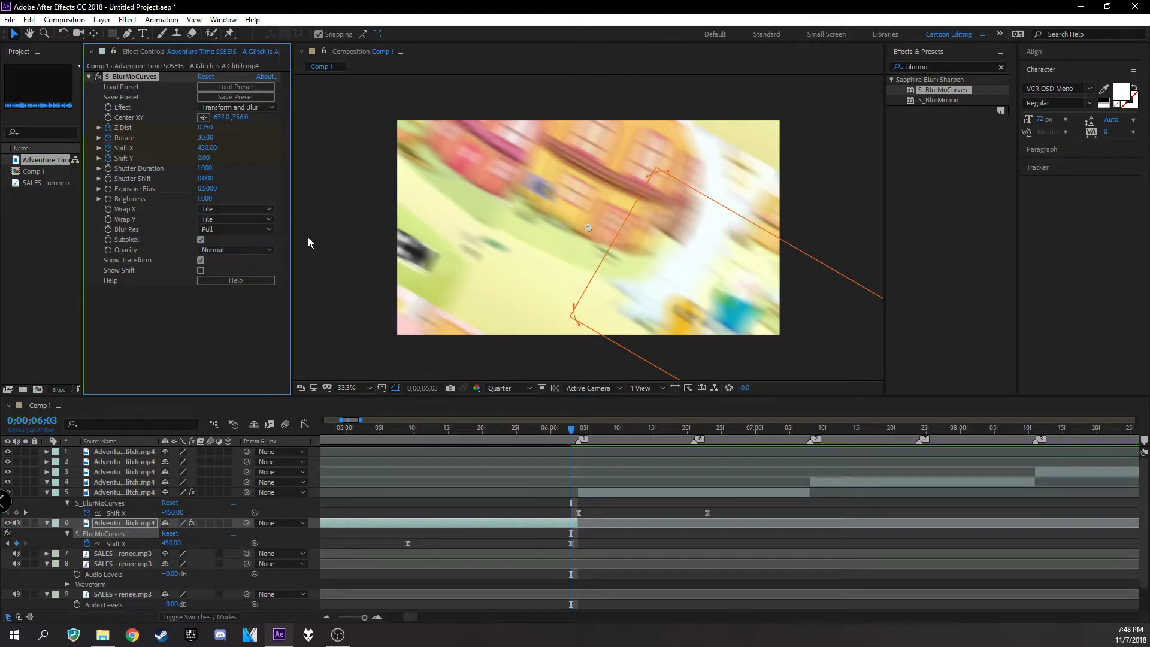
Step: Reveal layer 6's keyframed properties and apply Easy Ease to its Z Dist and Rotate keyframes
key(u)
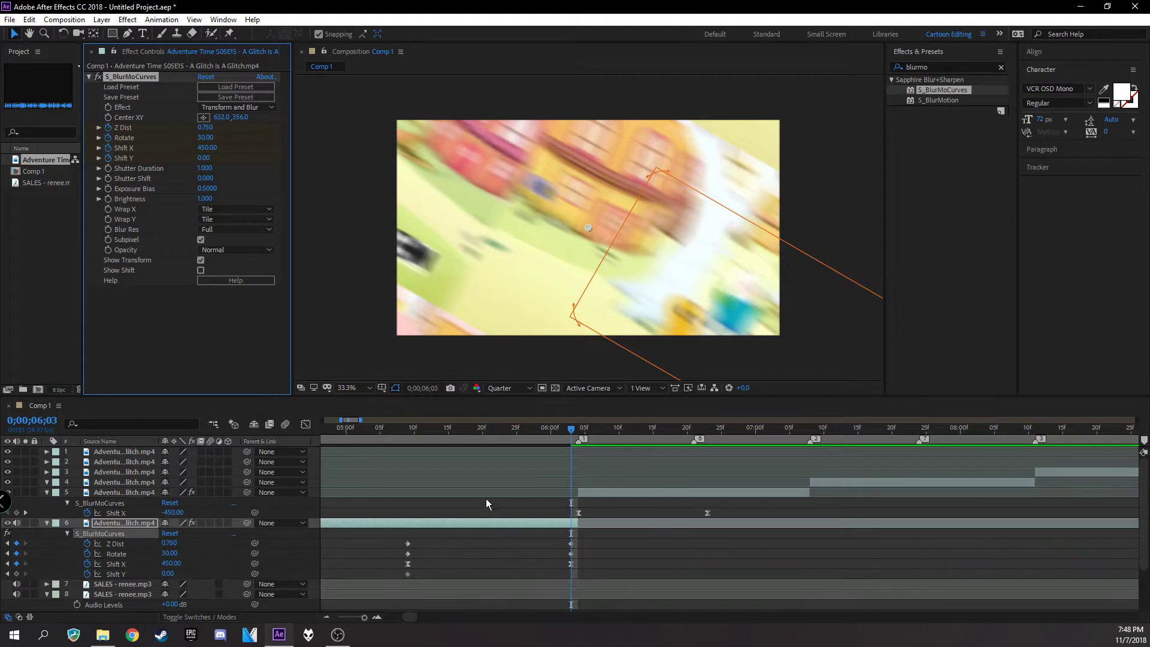
drag(384, 533, 573, 559)
key(F9)
Step: Reshape layer 6's Z Dist speed graph to start slowly and reach peak speed at the last keyframe
click(568, 550)
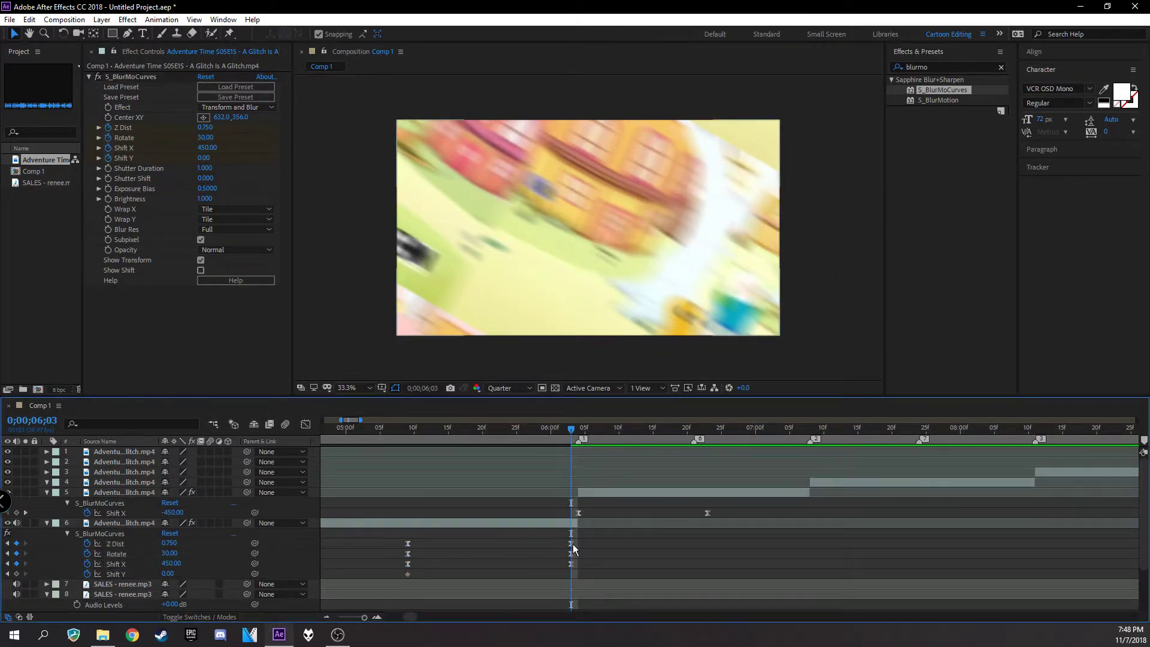
click(305, 425)
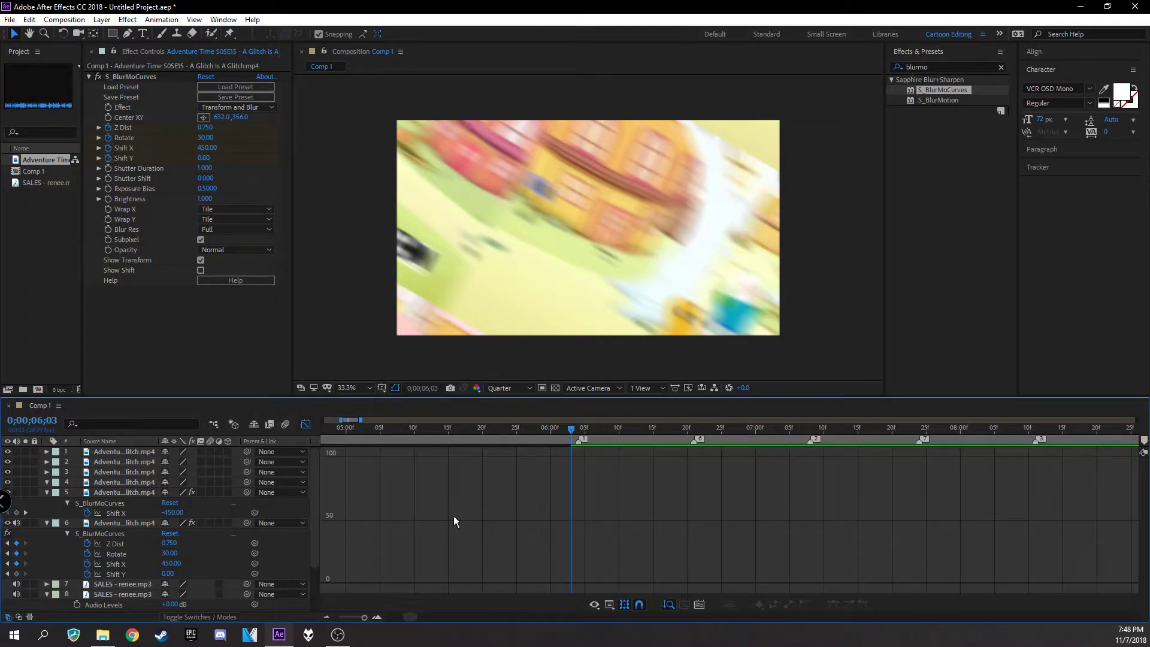
click(306, 425)
click(572, 544)
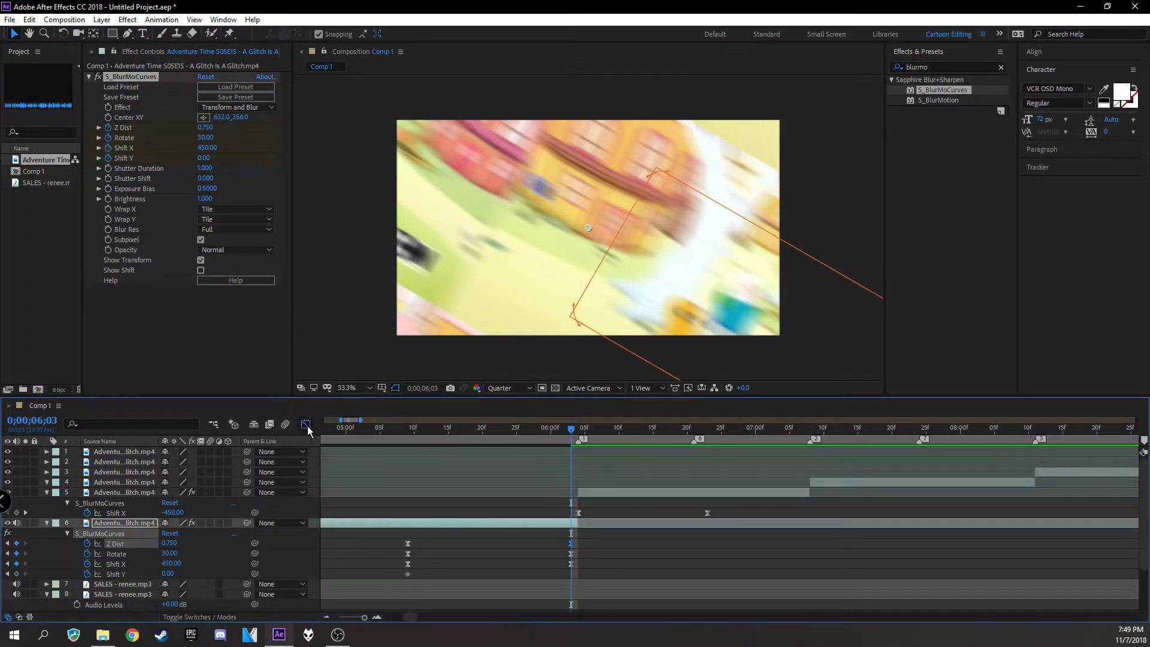
click(306, 425)
drag(545, 457, 486, 458)
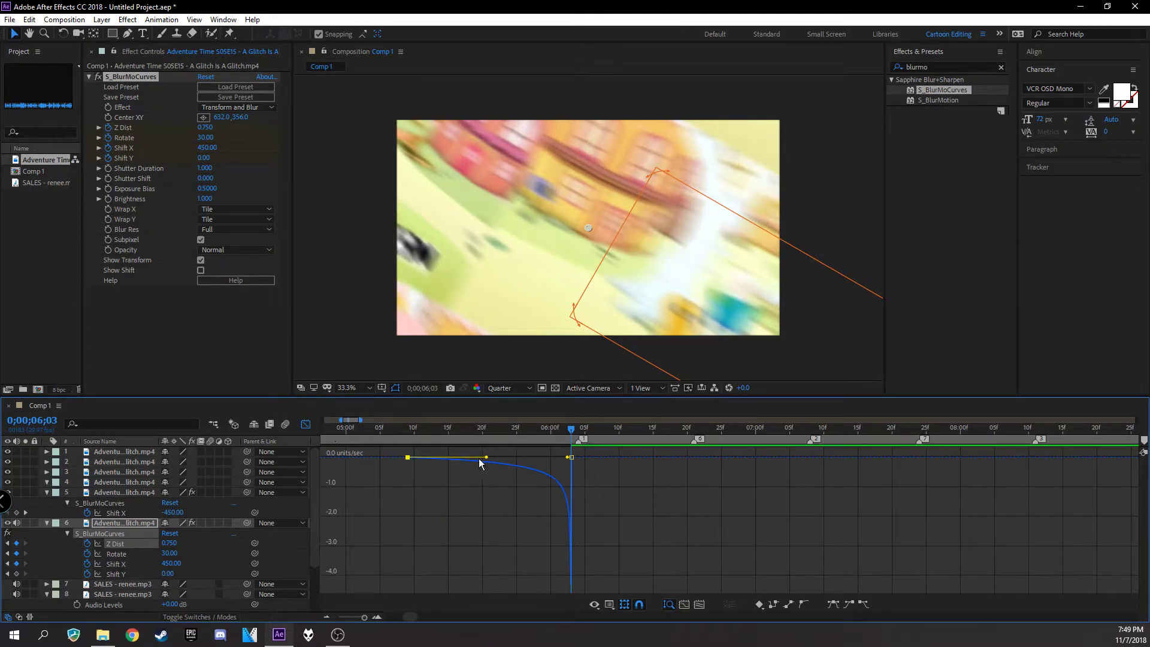
click(306, 424)
Step: Reshape layer 6's Rotate speed graph to build slowly and peak sharply at the last keyframe
click(571, 553)
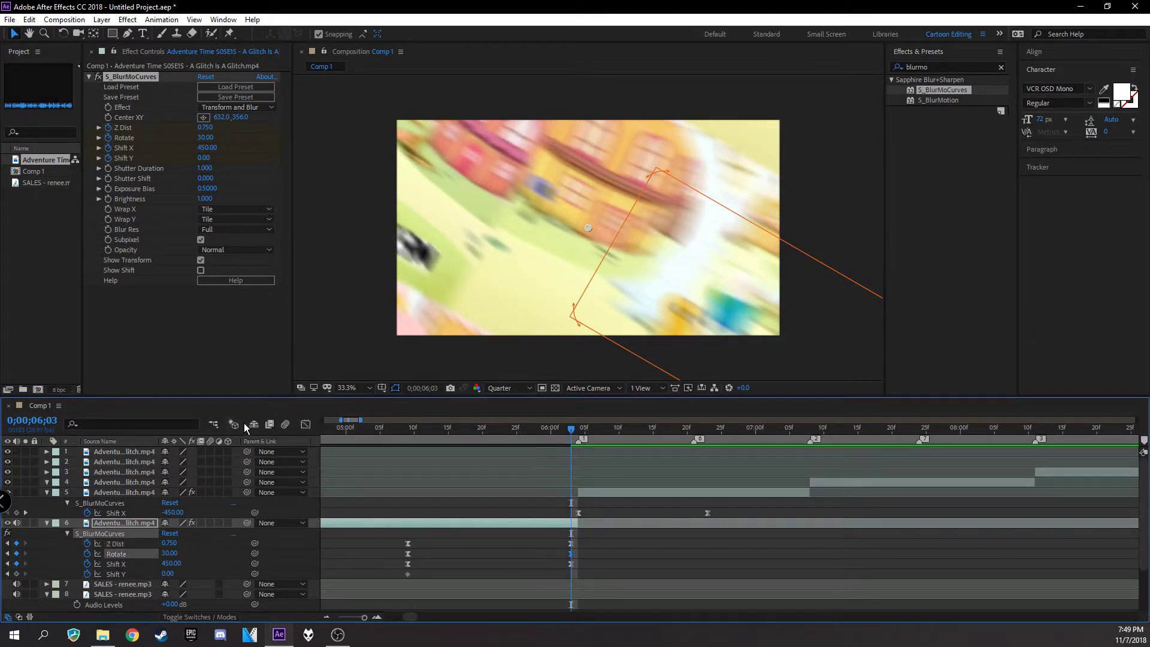
click(305, 424)
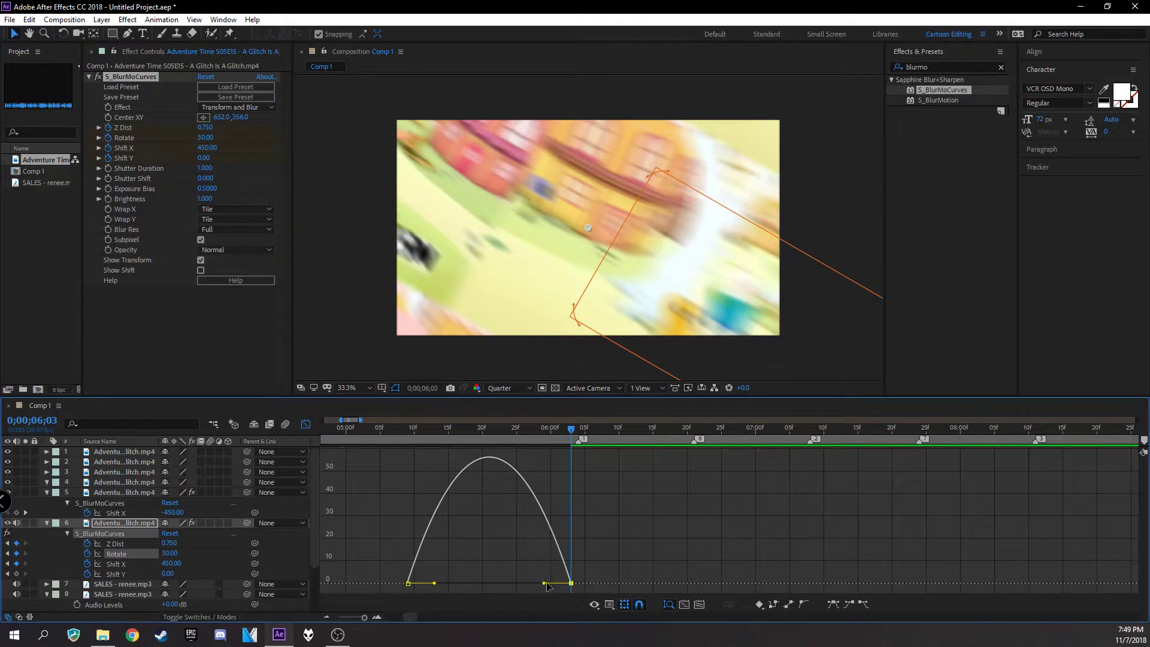
drag(545, 583, 567, 583)
drag(434, 582, 479, 579)
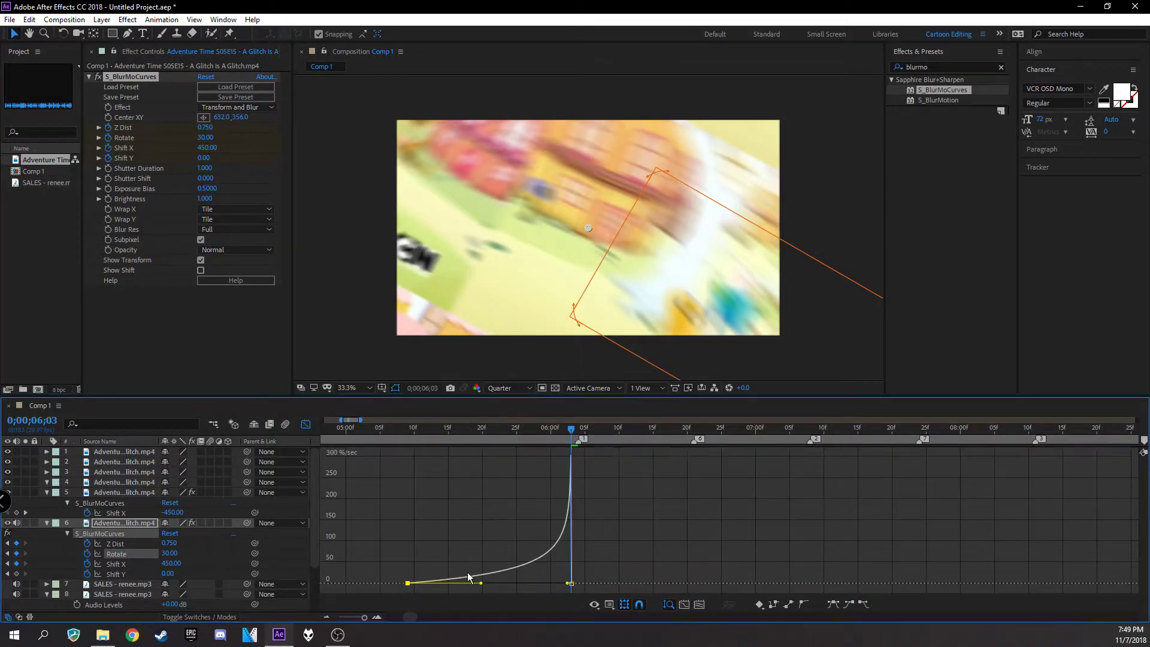
click(305, 425)
Step: Go to layer 5's start at 0;00;06;04, and add a second S_BlurMoCurves to that layer, then delete it
drag(577, 431, 580, 476)
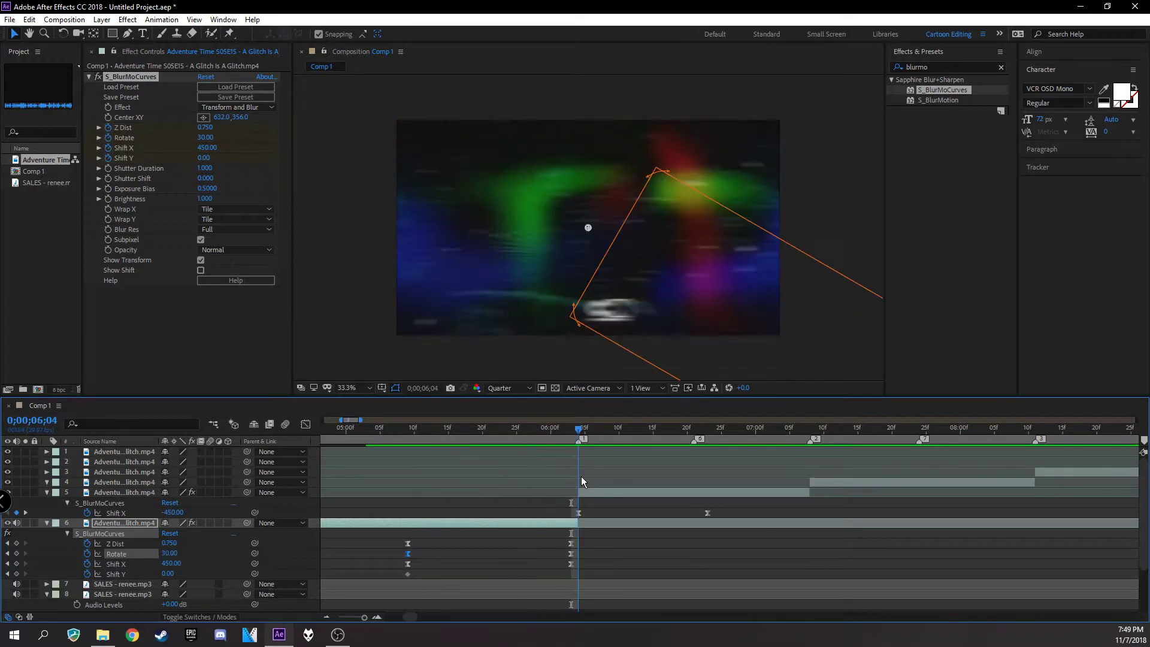
click(594, 492)
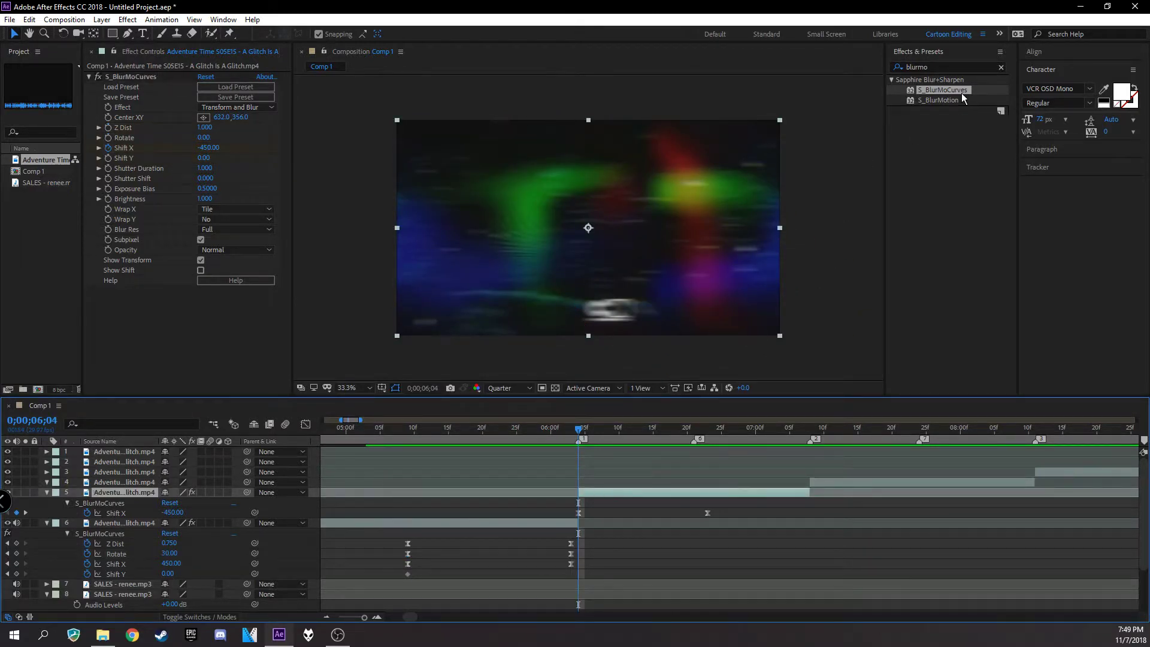
drag(961, 92, 162, 493)
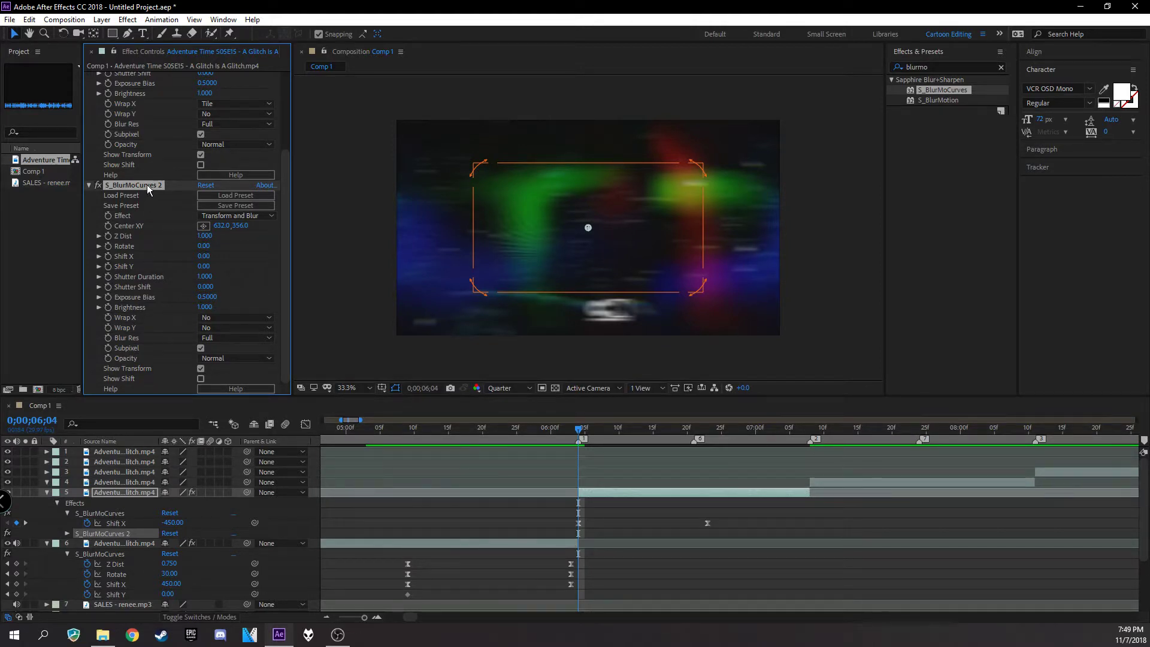
key(Delete)
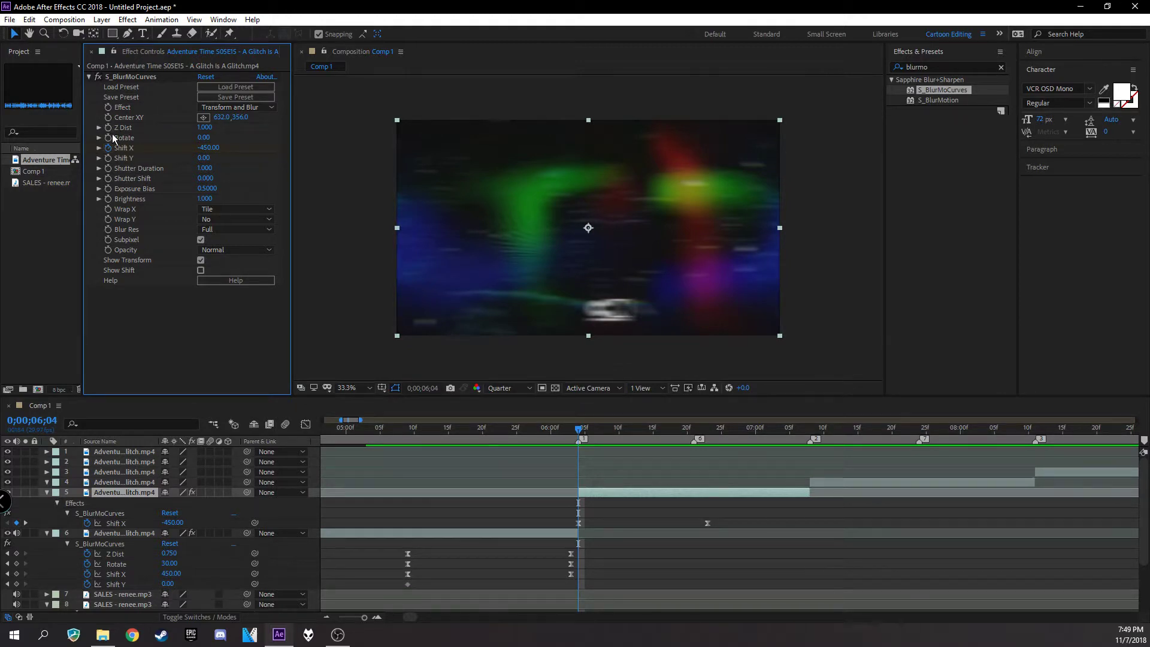
Step: Keyframe layer 5's Z Dist at 1.25 at 0;00;06;04 and set its Wrap Y to Tile
click(204, 127)
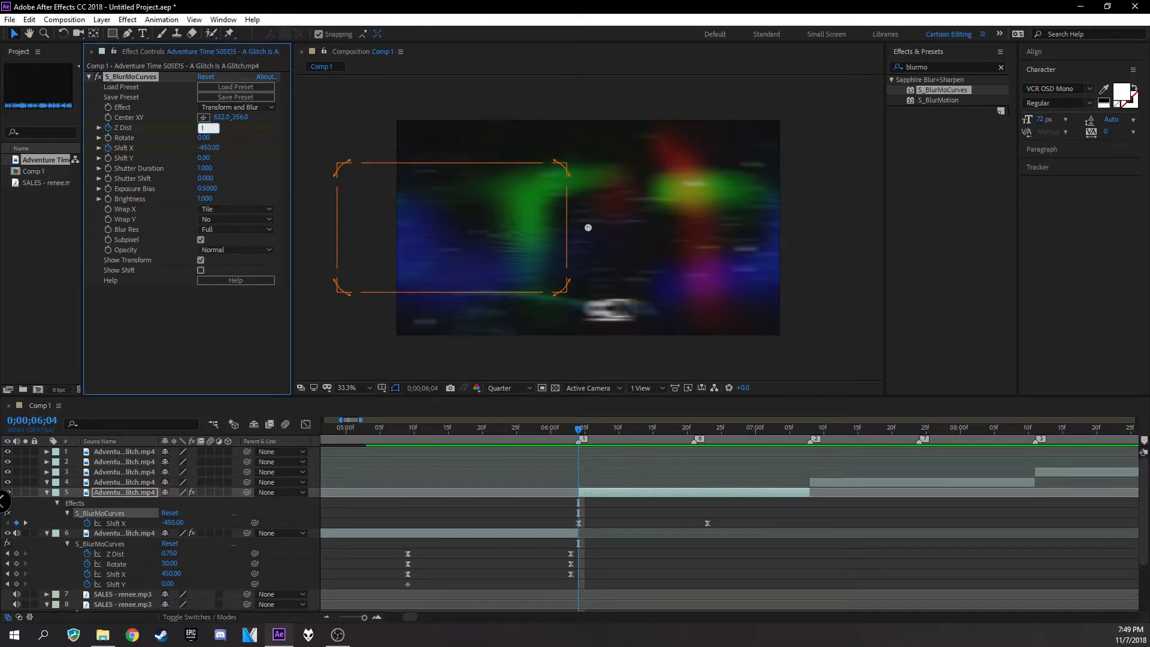
text(1.25)
key(Return)
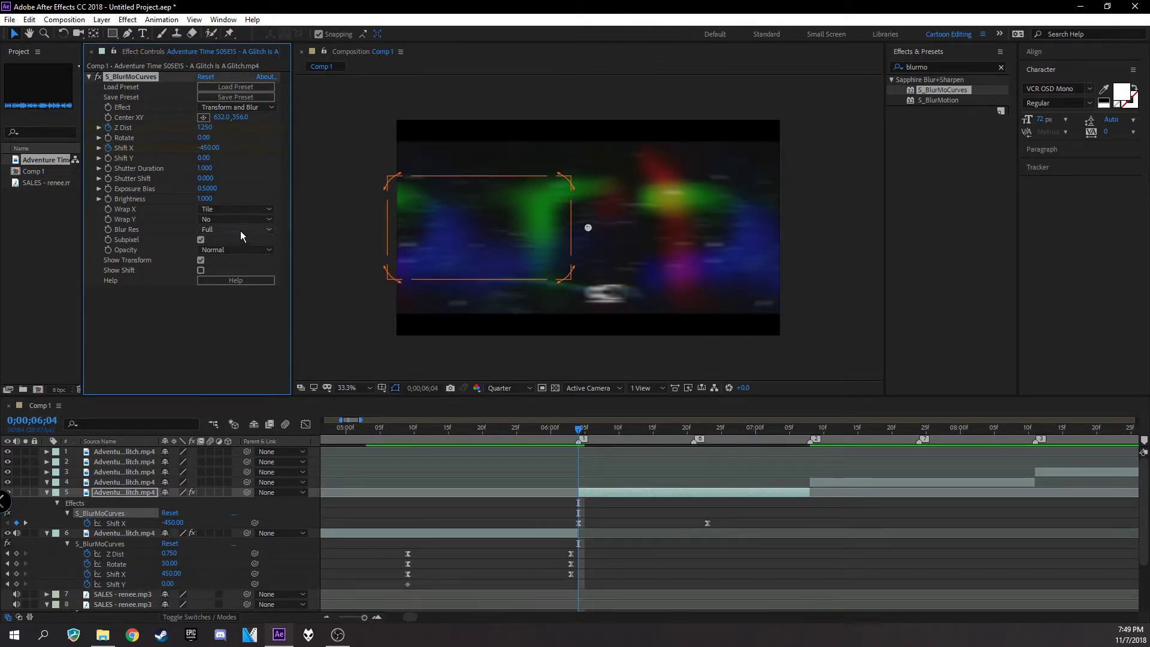
click(237, 219)
click(247, 247)
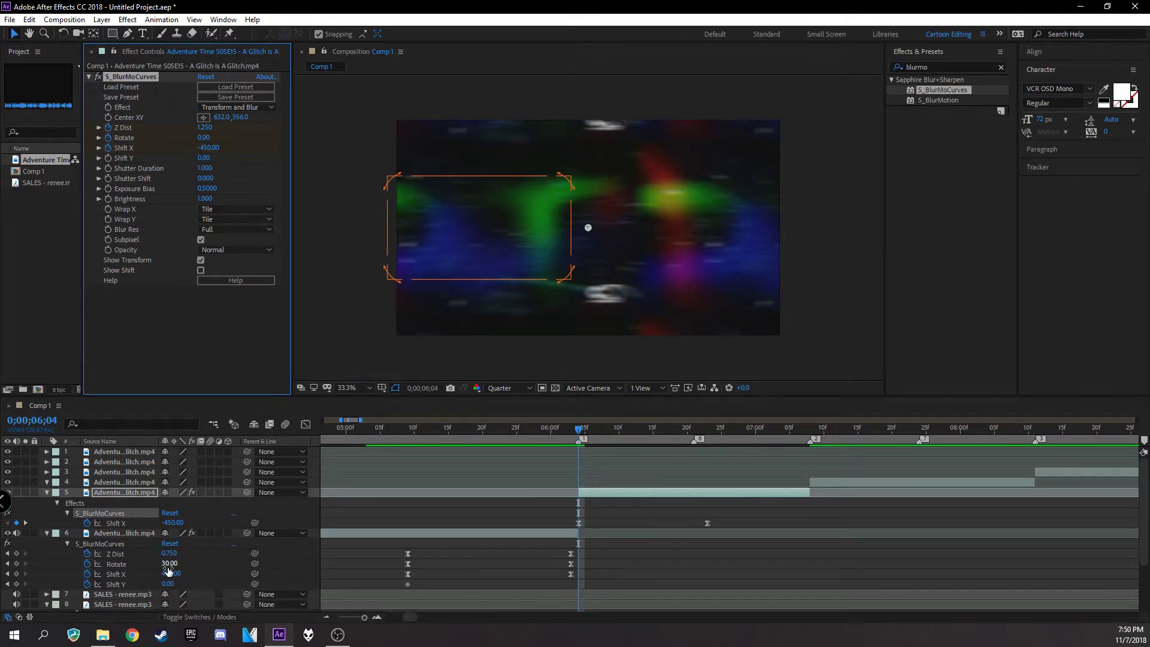
Step: Keyframe layer 5's Rotate at -30 at 0;00;06;04, trying a smaller tilt before restoring that angle
click(202, 137)
text(-30)
key(Return)
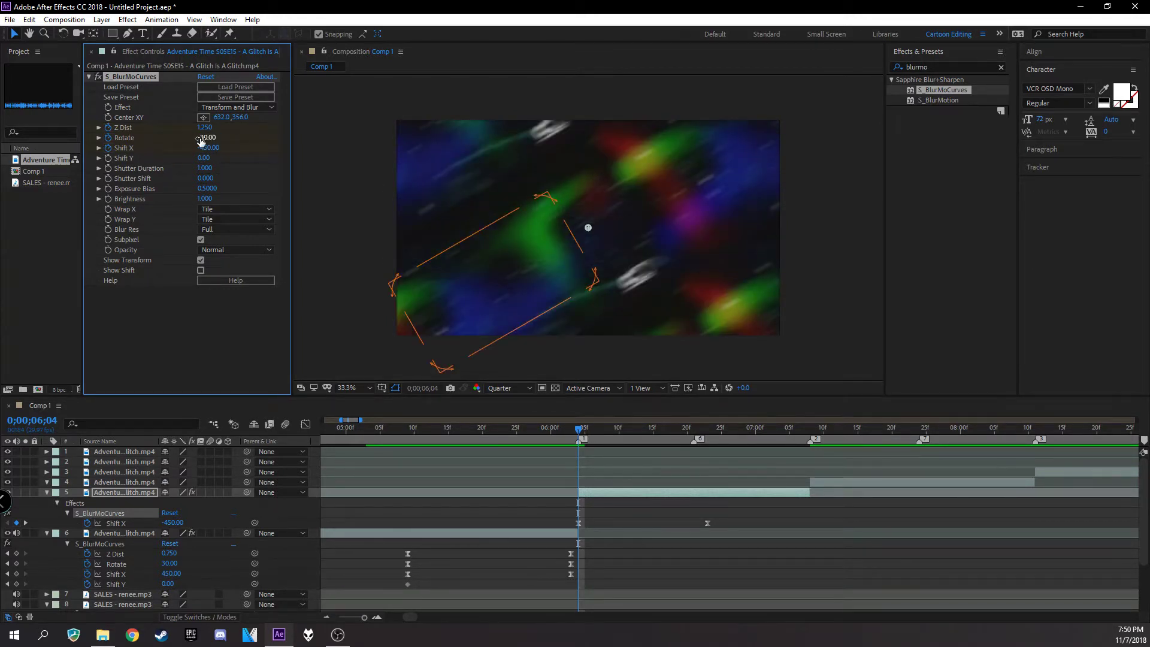
drag(210, 139, 219, 140)
click(209, 139)
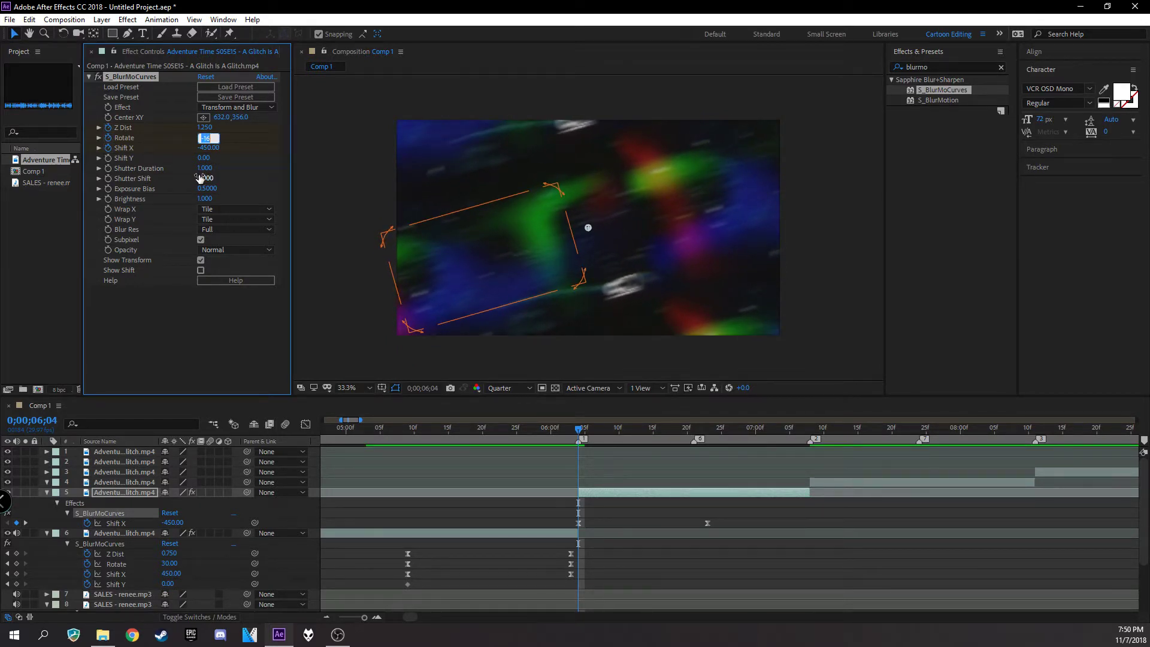
text(-30)
key(Return)
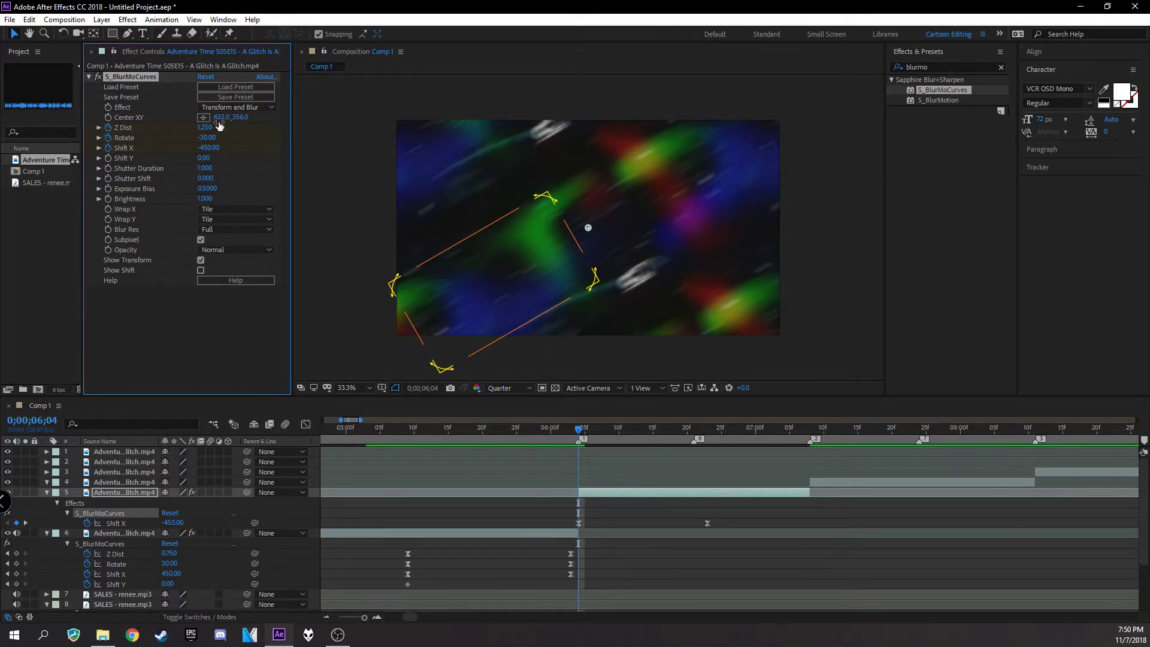
Step: Keyframe layer 5's Z Dist at 1 and Rotate at 0 at 0;00;06;23
click(708, 433)
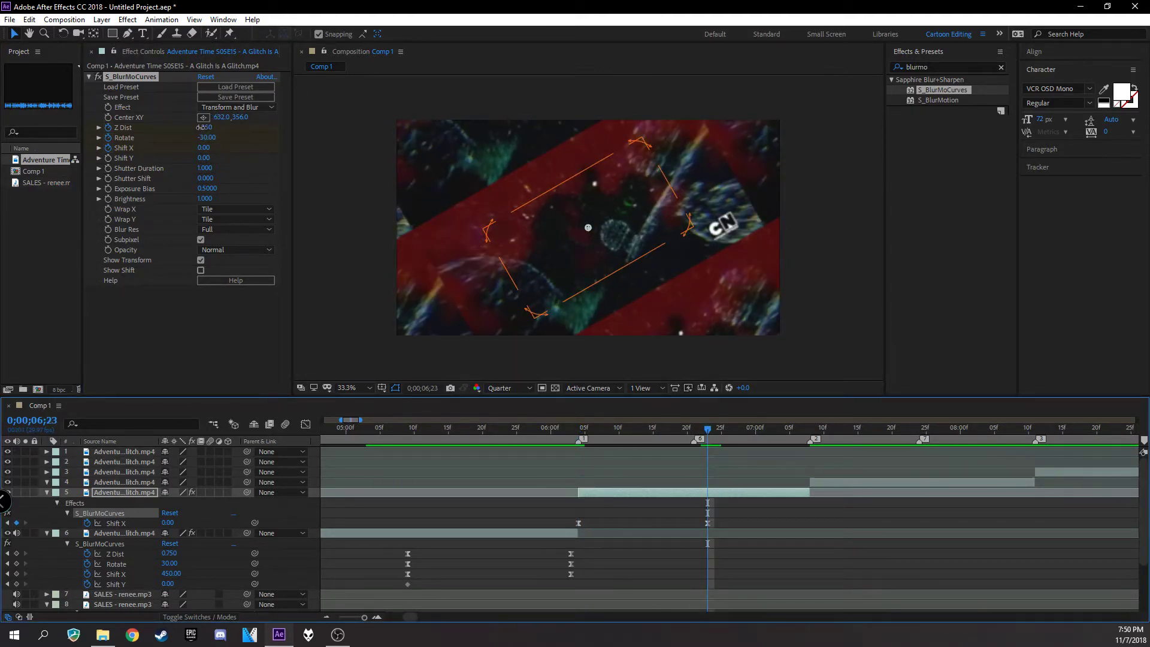
click(201, 127)
text(1)
key(Return)
click(211, 140)
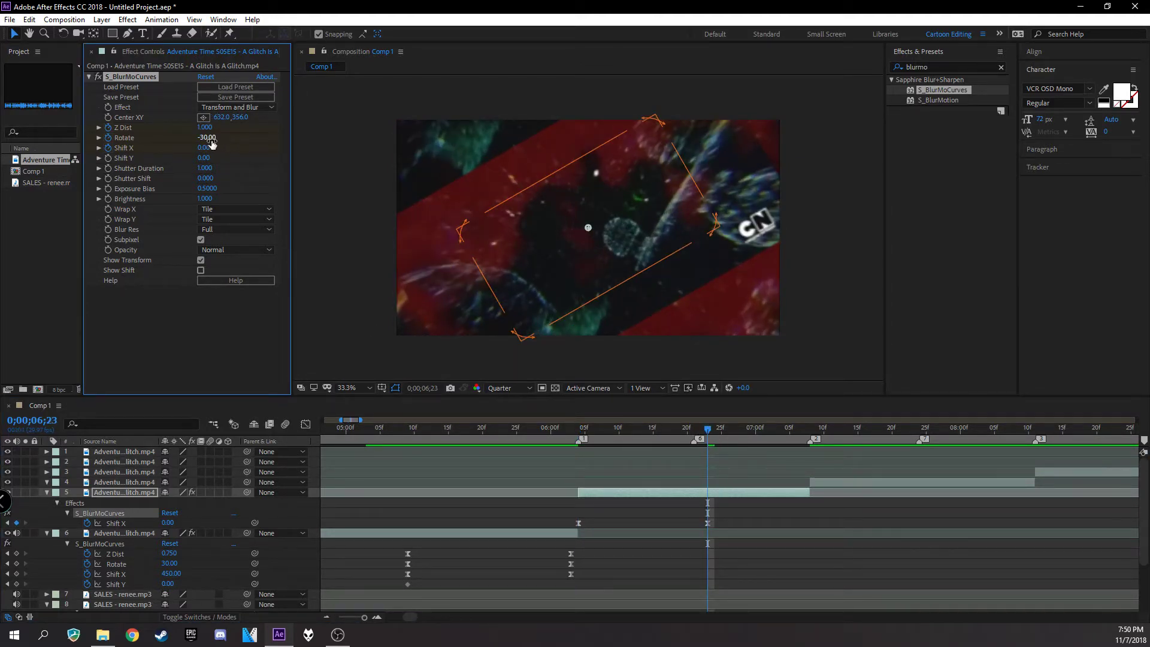
text(0)
key(Return)
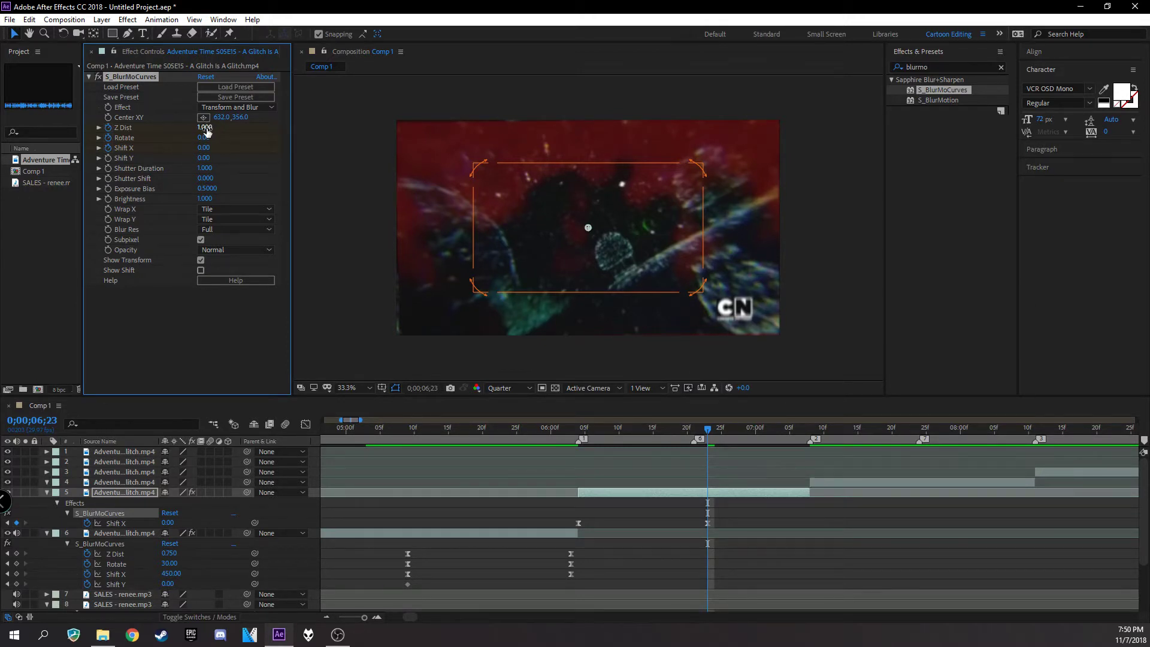
Step: Try a Z Dist of 0 on layer 5 at 0;00;06;23, and restore it to 1
click(206, 128)
text(0)
key(Return)
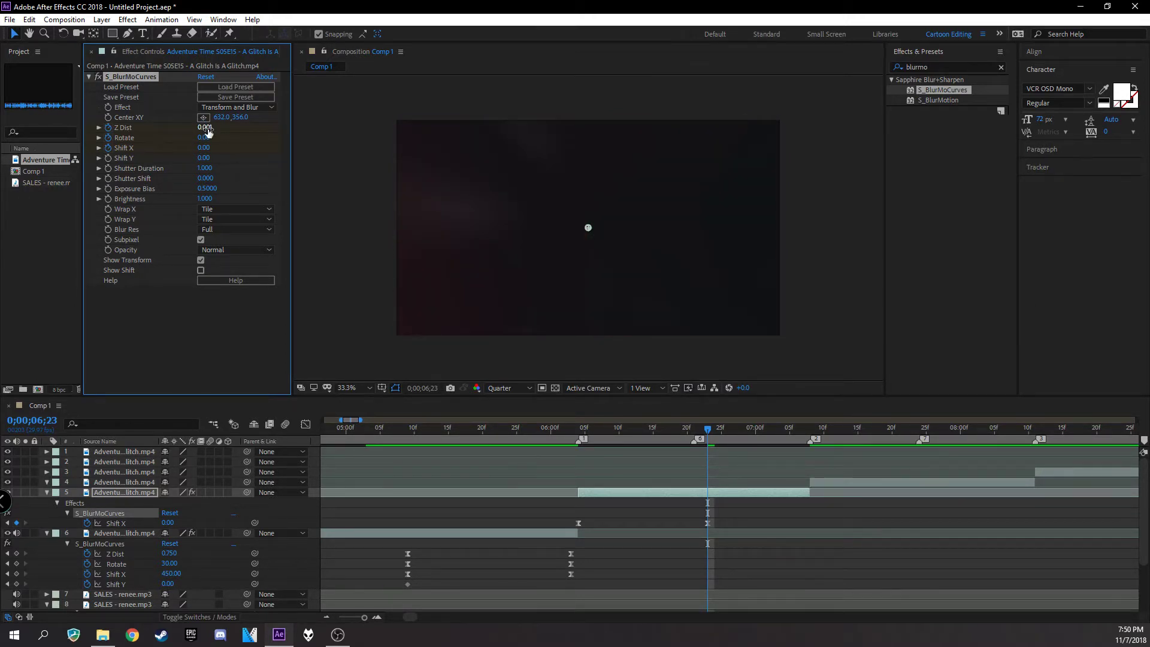
click(208, 128)
text(1)
key(Return)
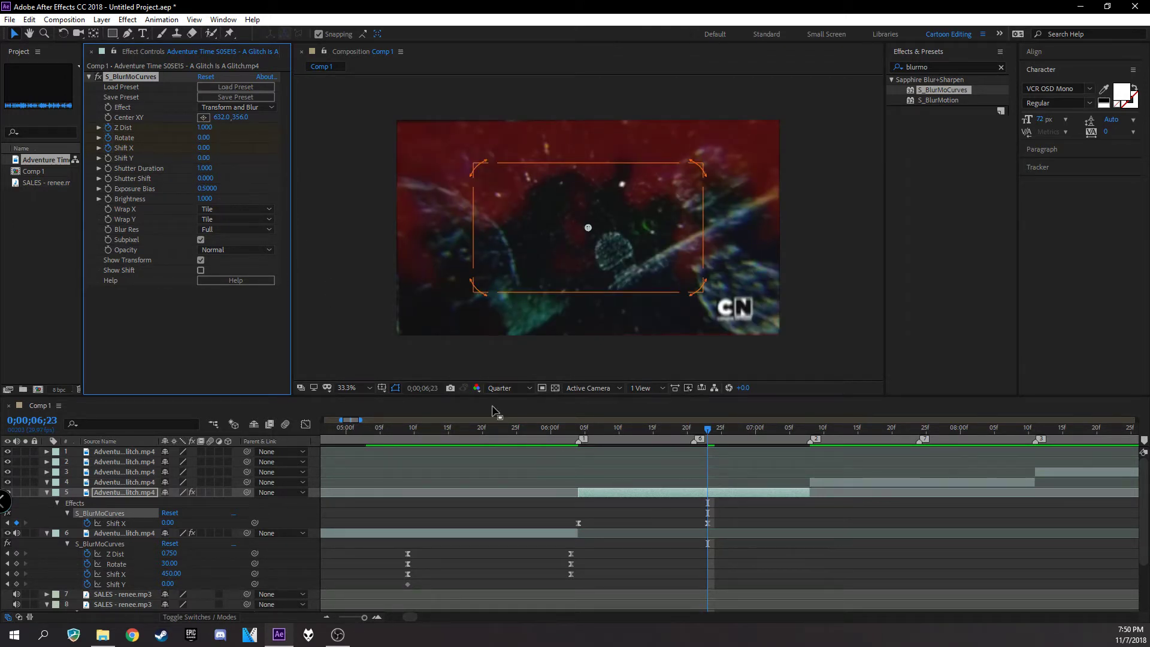
Step: Ease layer 5's Z Dist and Rotate keyframes, and reshape the Rotate speed graph to peak sharply at the first keyframe and decay slowly
key(u)
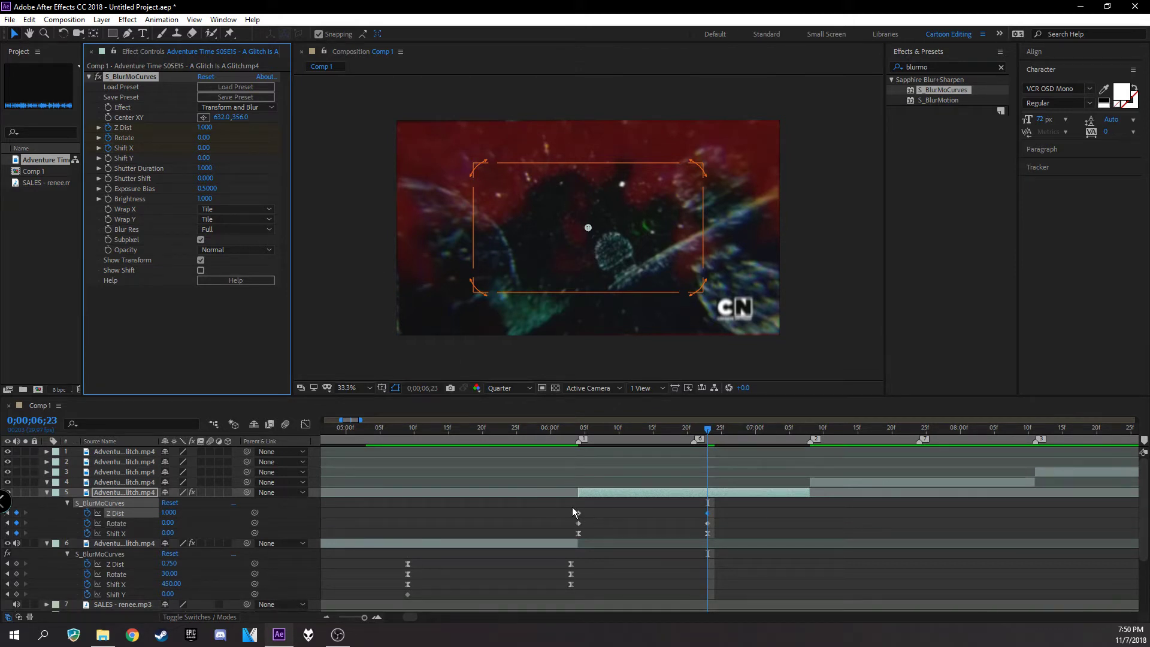
drag(572, 508, 747, 526)
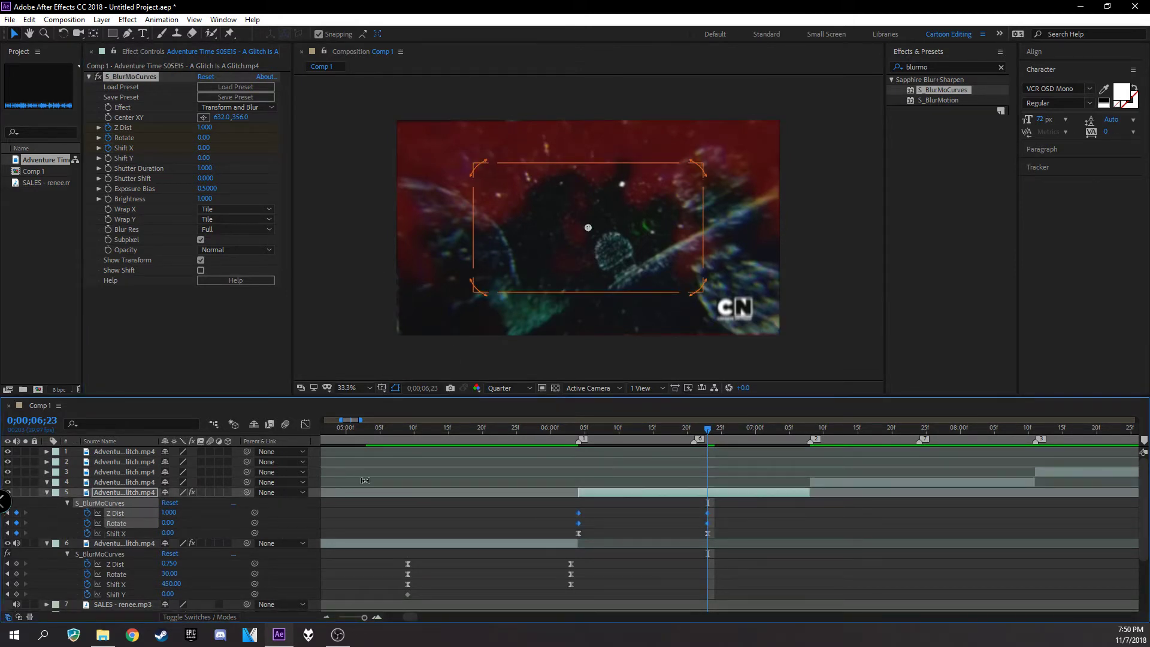
click(305, 425)
click(578, 582)
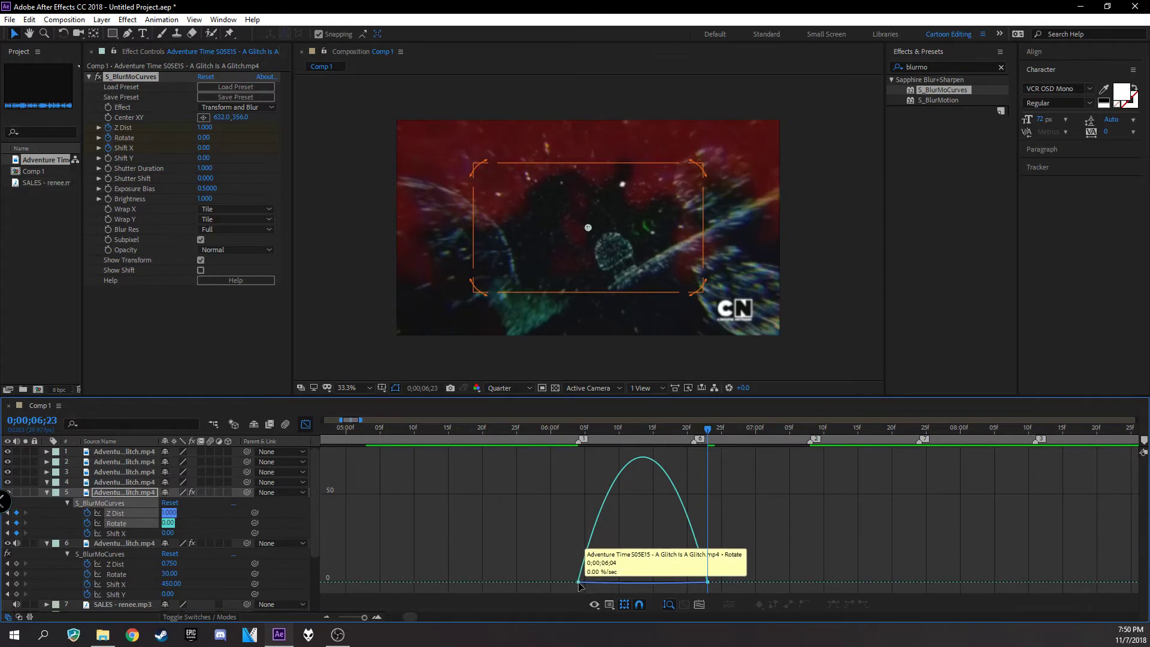
scroll(585, 583, up, 1)
drag(604, 587, 709, 583)
click(374, 516)
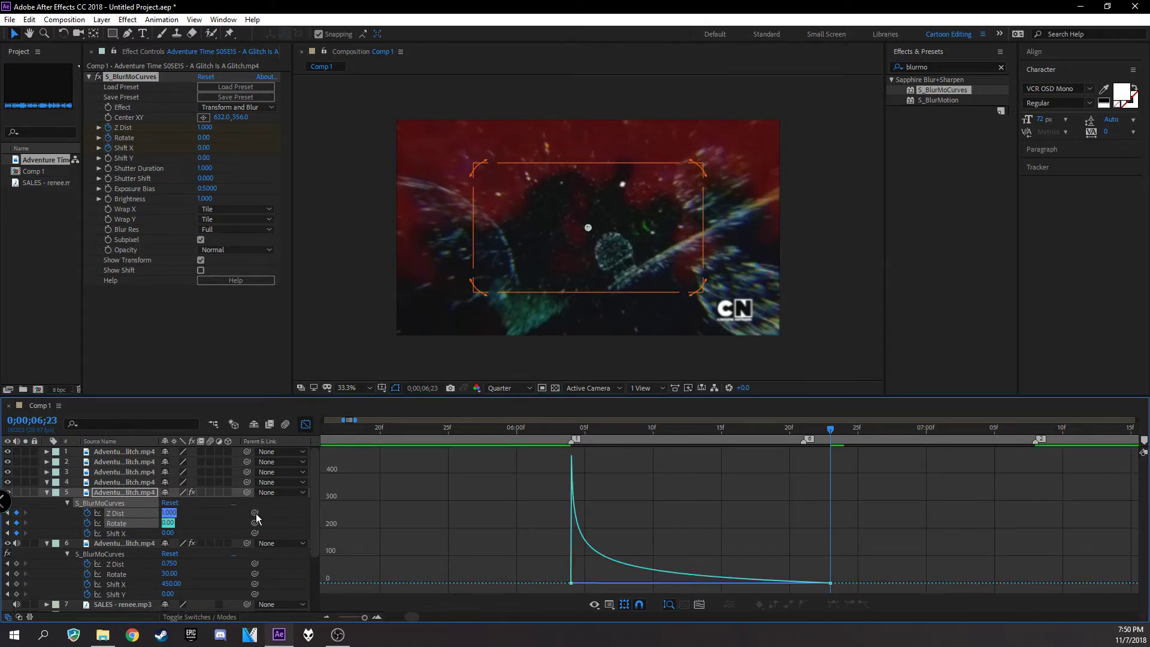
click(279, 524)
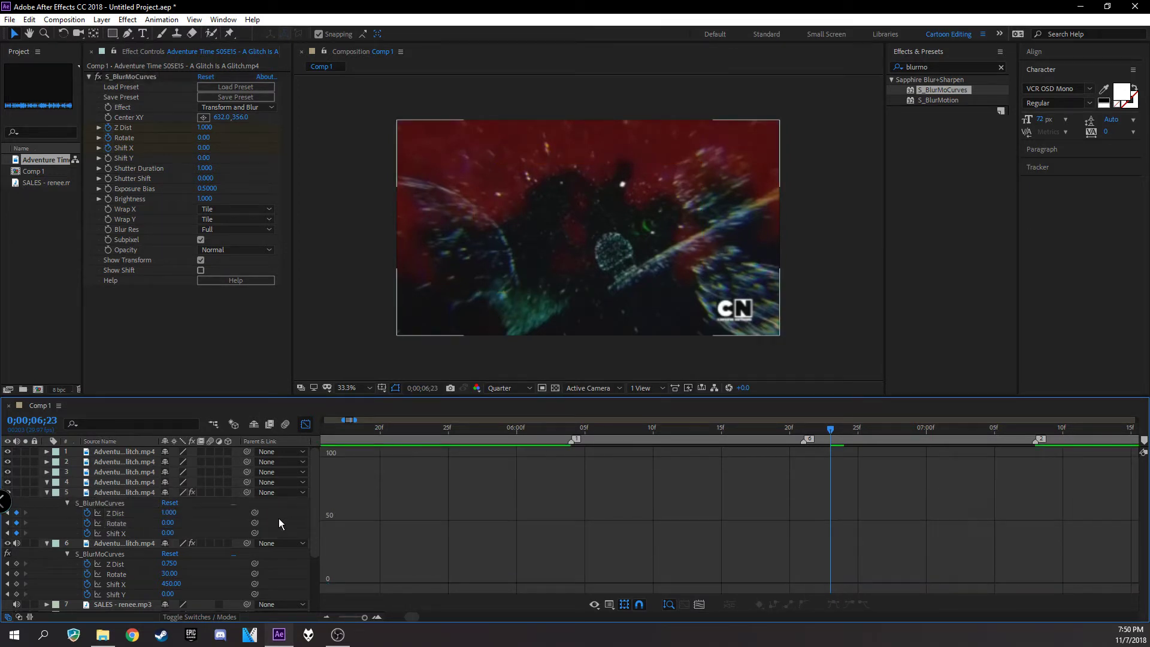
Step: Reshape layer 5's Z Dist speed graph so the change is fastest at the first keyframe and slows gradually to the last
click(116, 524)
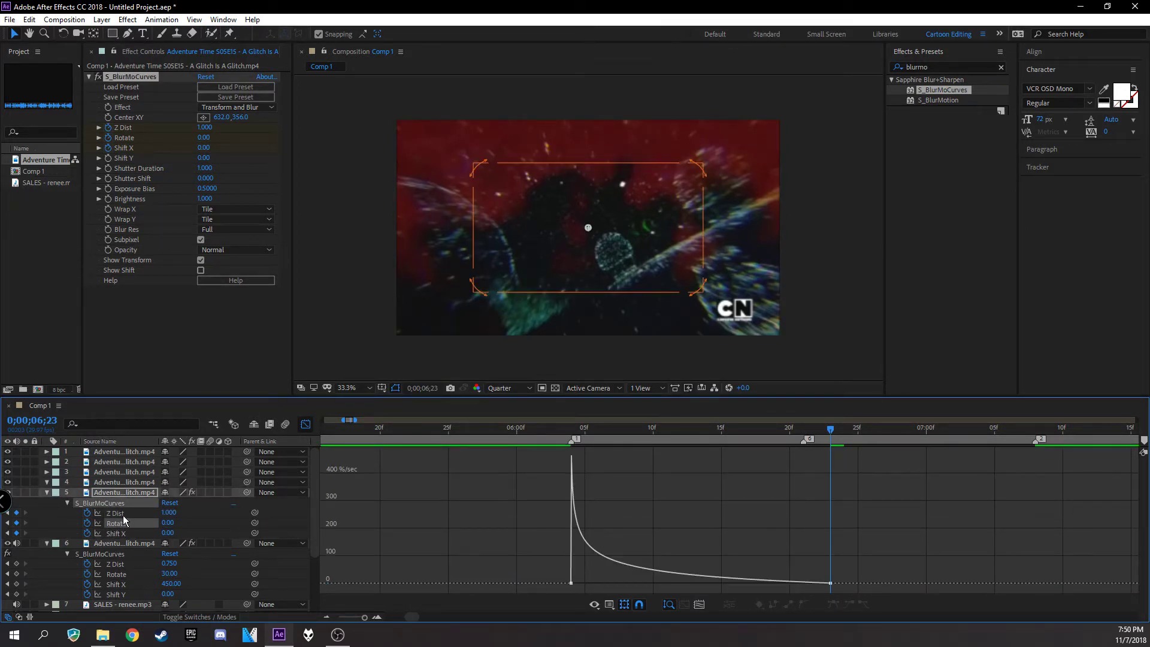
click(123, 516)
click(572, 458)
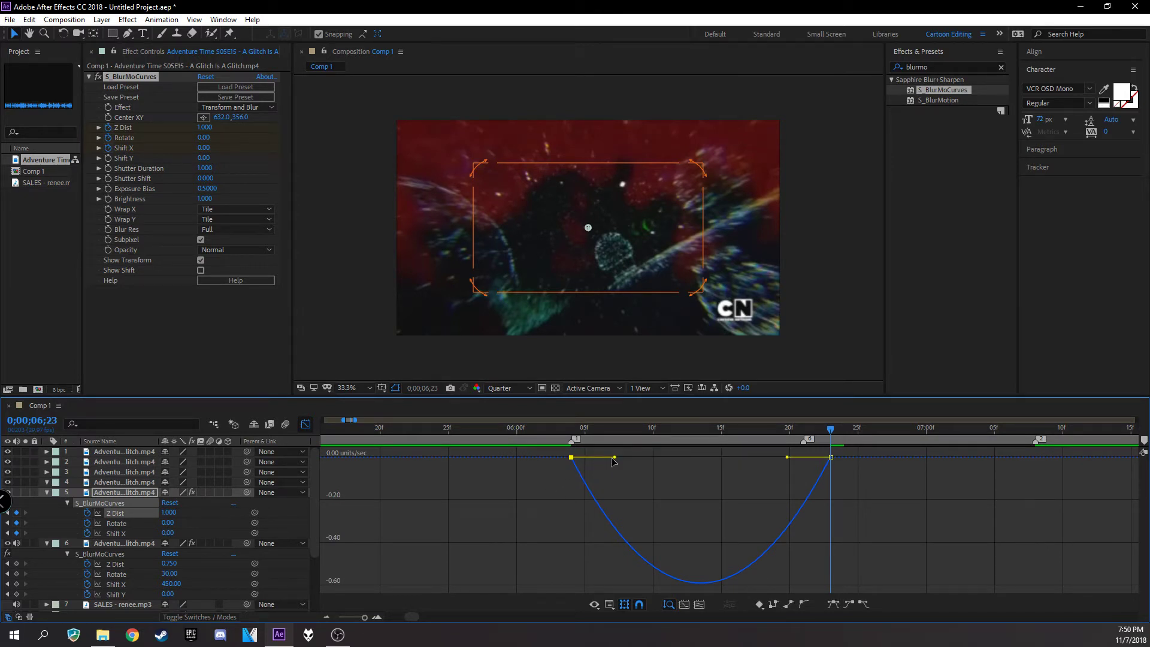
drag(614, 458, 555, 460)
drag(787, 458, 713, 459)
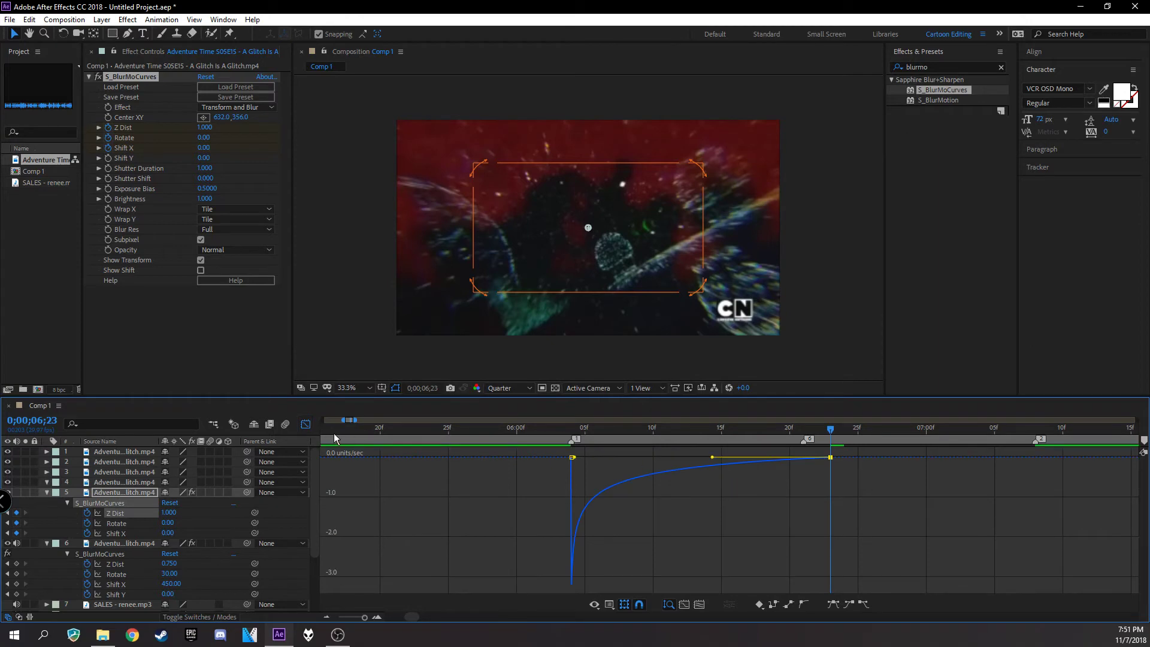
click(305, 425)
Step: Preview the transition between layers 6 and 5 from 0;00;05;01, and return to layer 5's start at 0;00;06;04
scroll(515, 447, down, 3)
drag(519, 428, 461, 429)
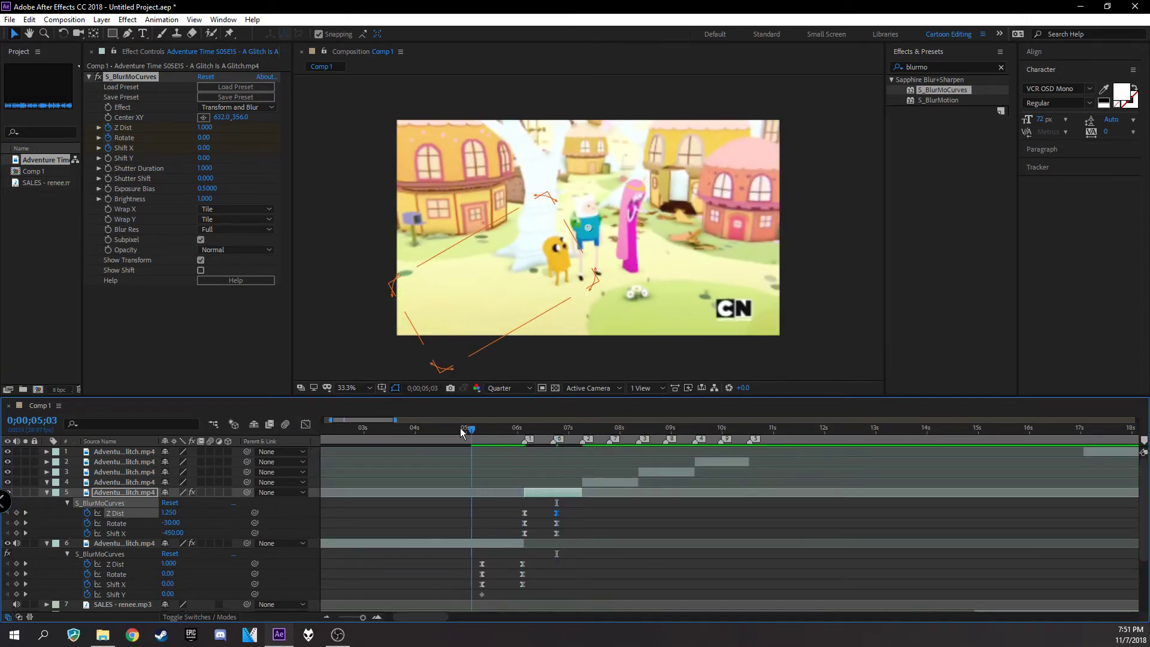
key(space)
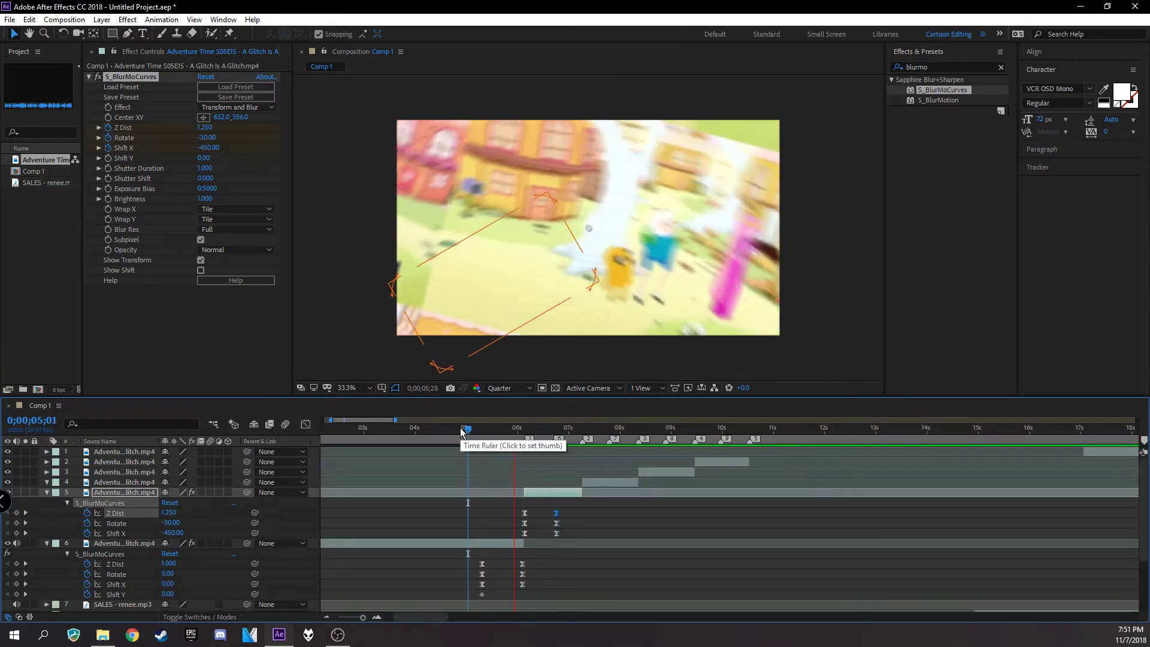
key(space)
drag(564, 430, 524, 429)
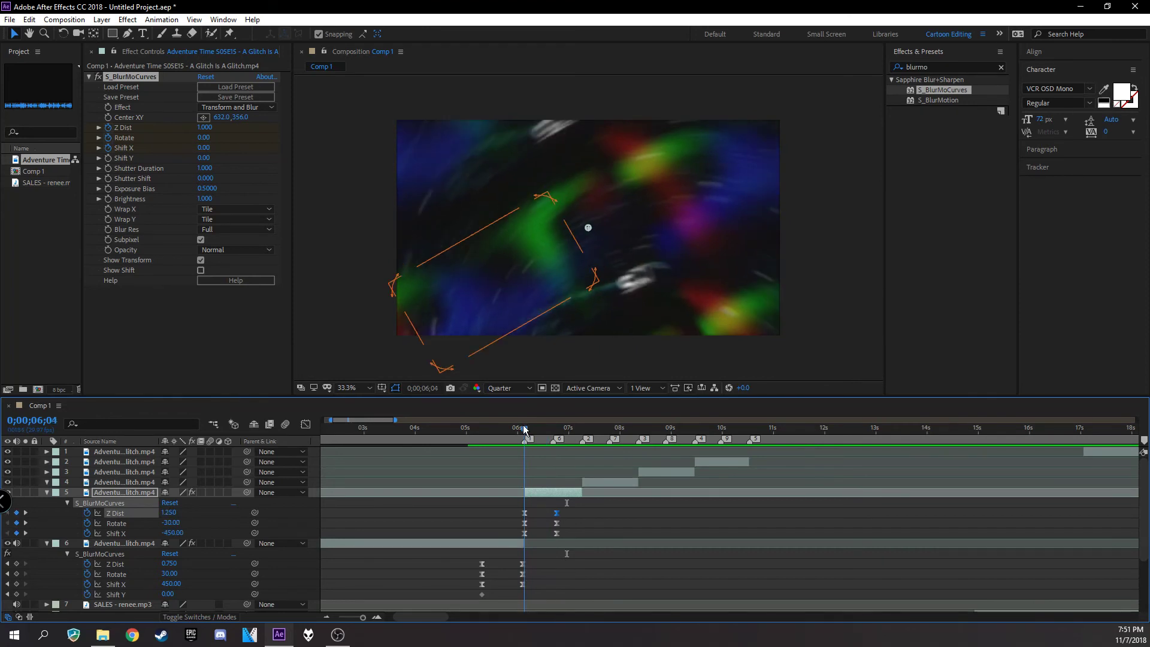